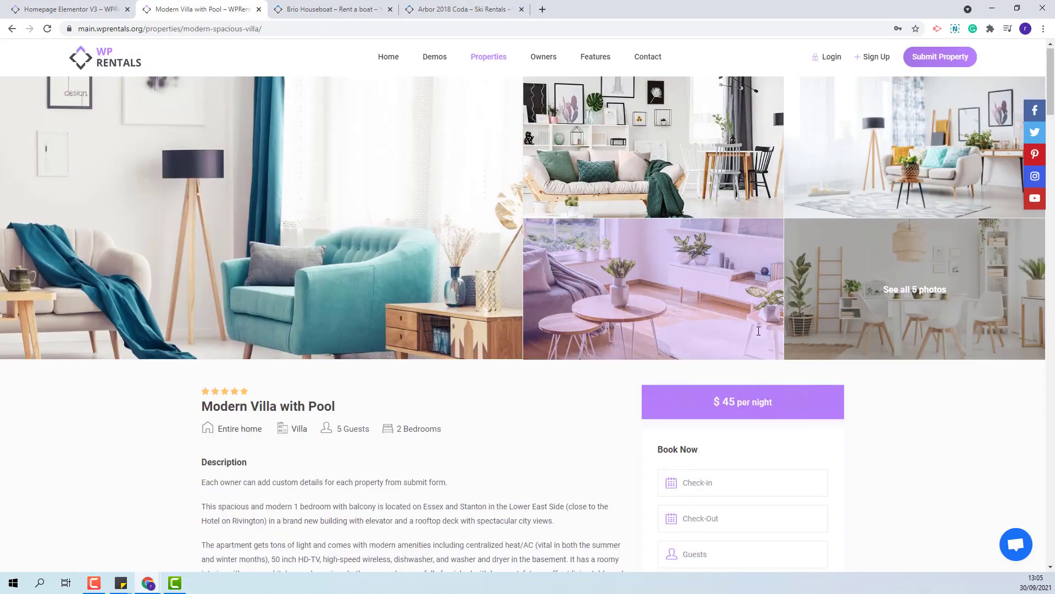
Open the Guests field on the Modern Villa and Brio Houseboat demos, then move to Arbor 2018 Coda.
scroll(729, 388, "down", 4)
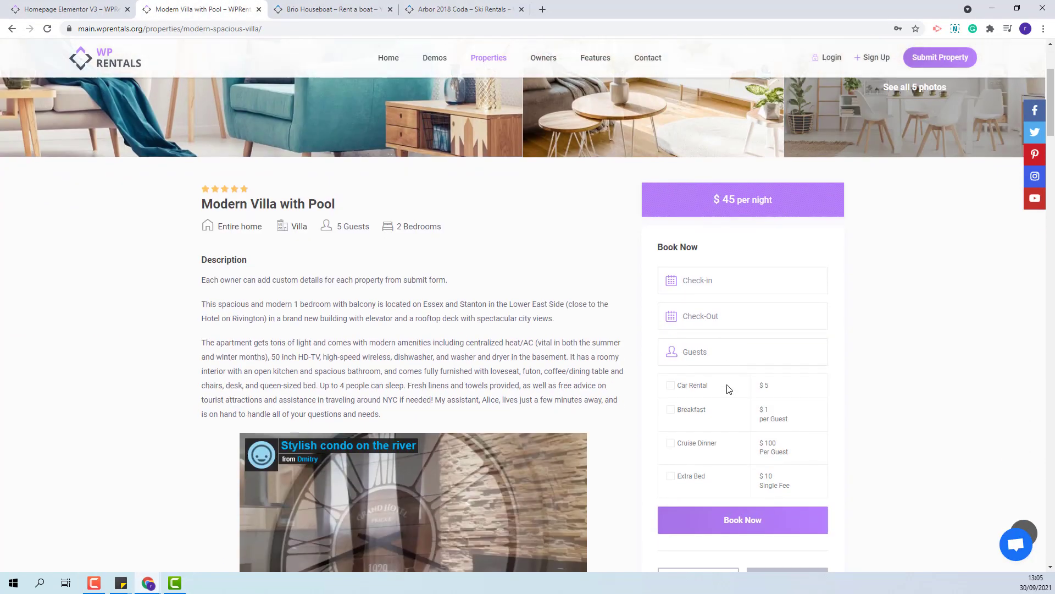
left_click(724, 360)
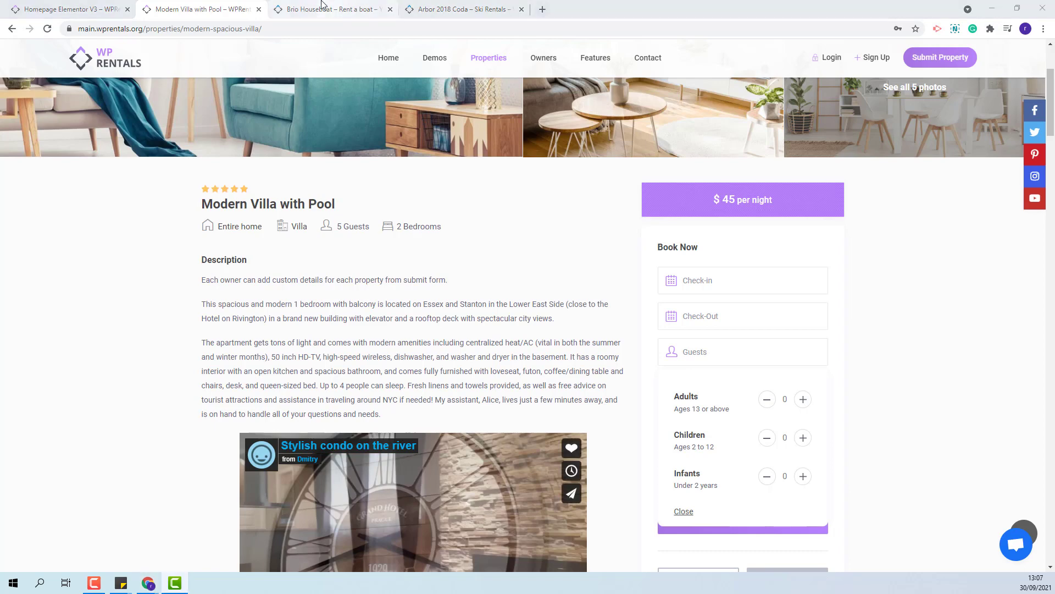
left_click(321, 9)
scroll(753, 302, "down", 5)
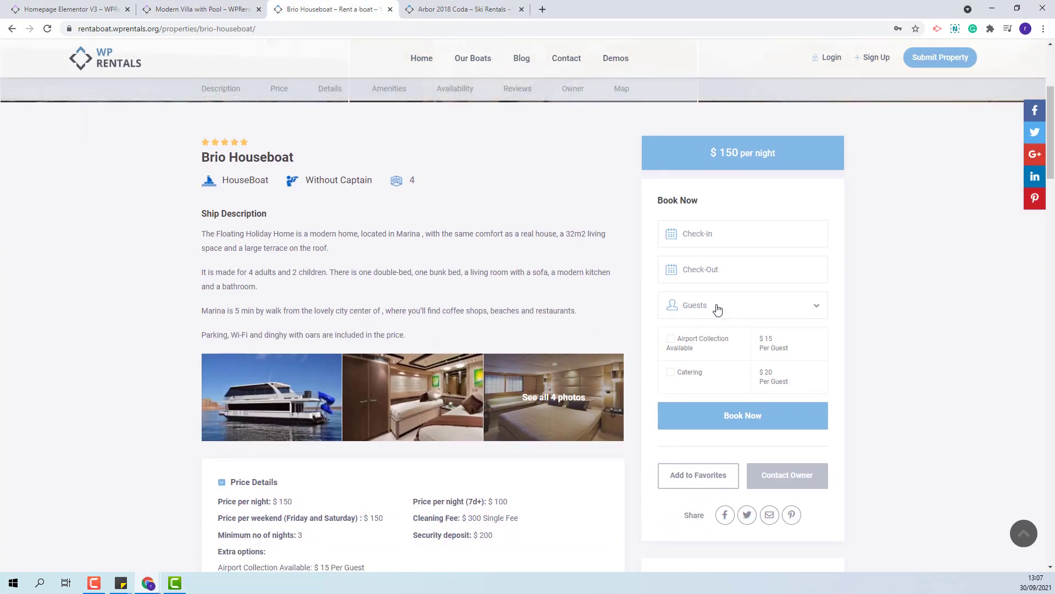
left_click(717, 309)
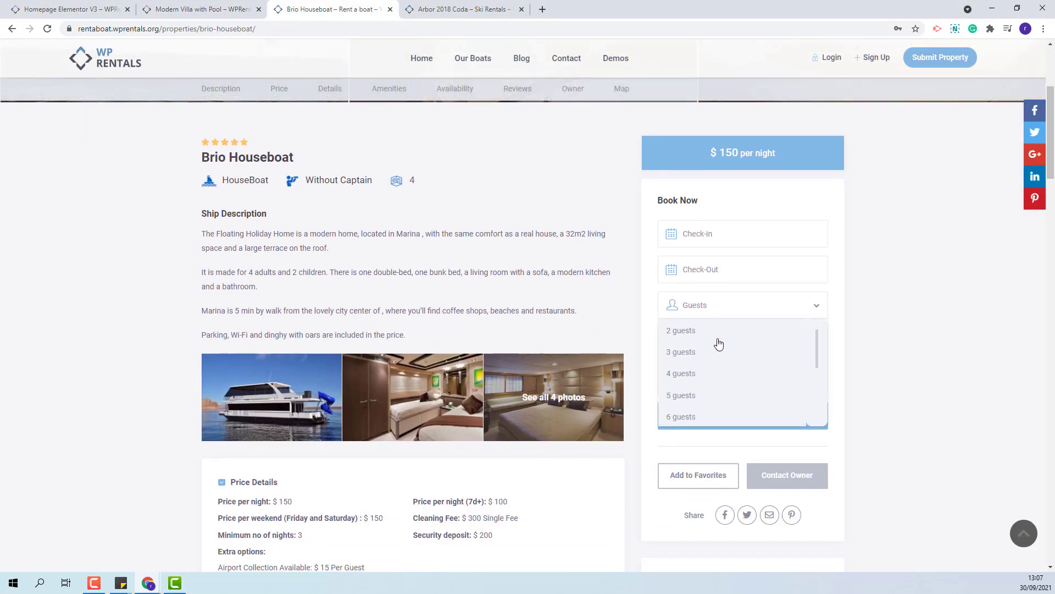
scroll(718, 343, "down", 3)
left_click(427, 16)
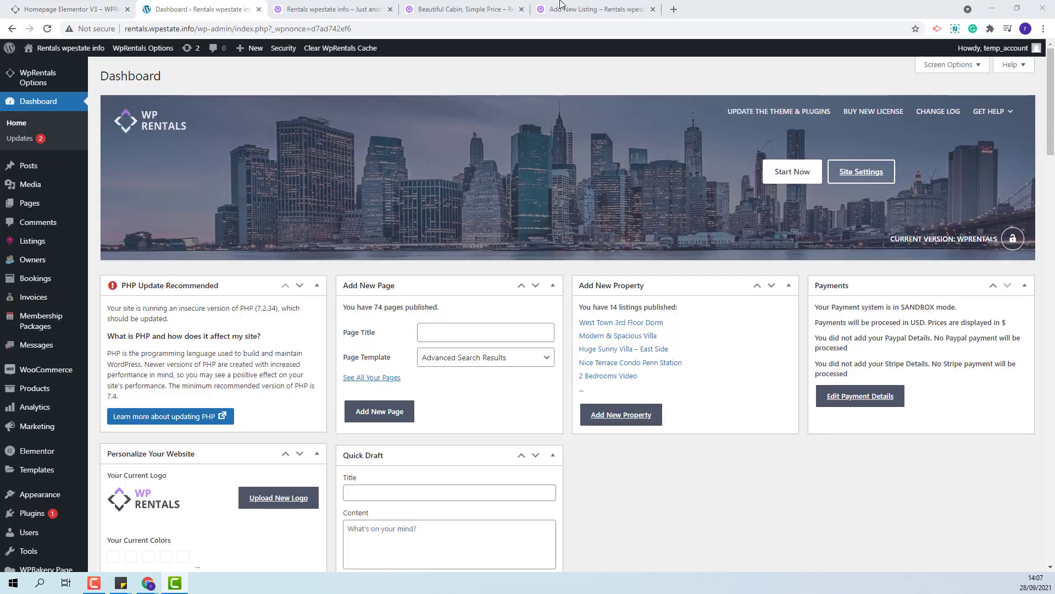
Set Enable advanced guest control to yes in WpRentals Options > General > Booking Settings and save.
mouse_move(33, 76)
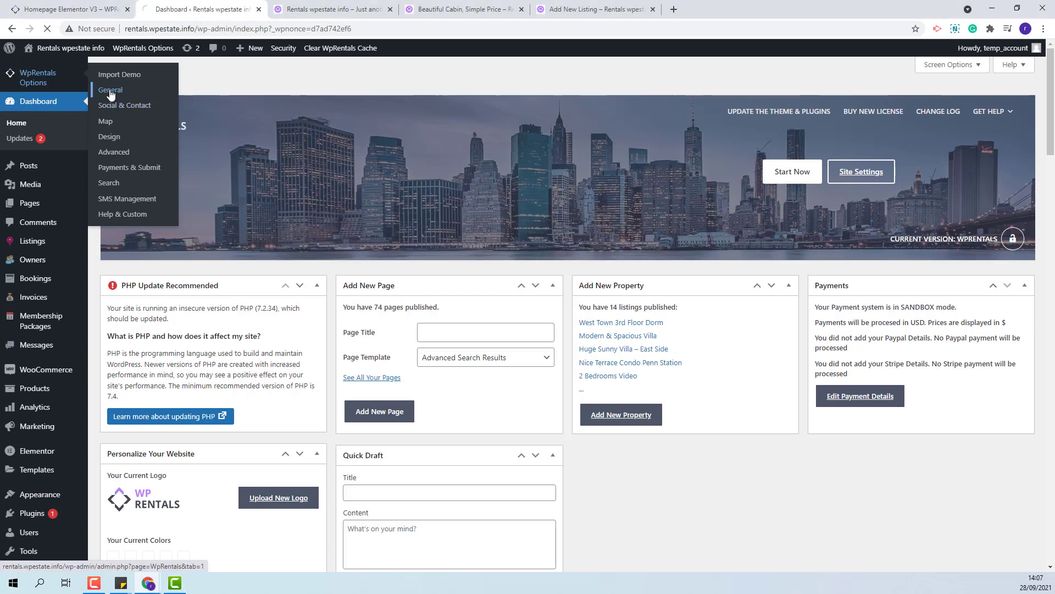
left_click(110, 91)
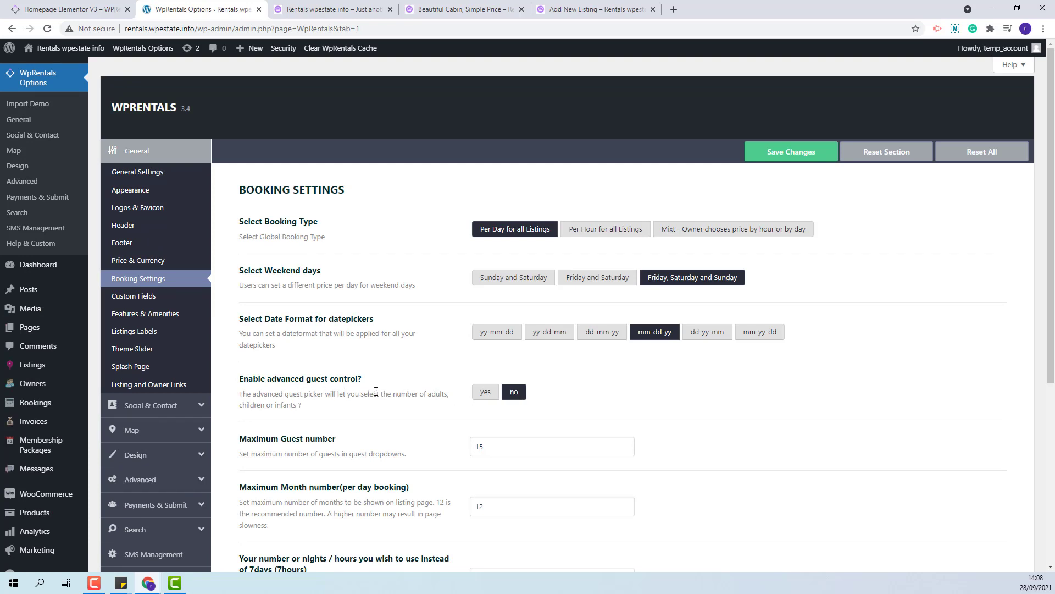
left_click(490, 394)
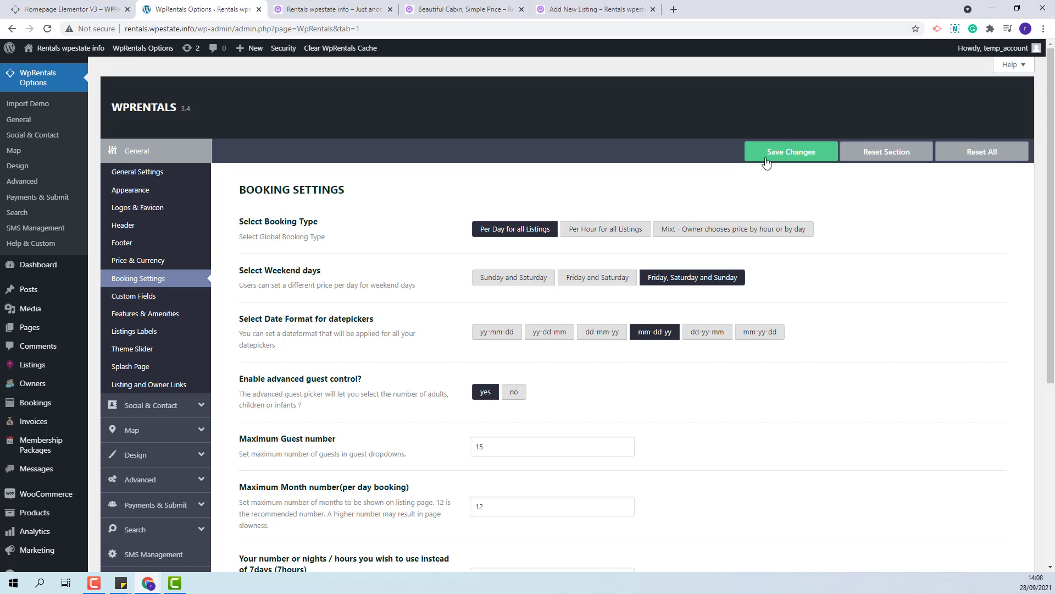
left_click(790, 155)
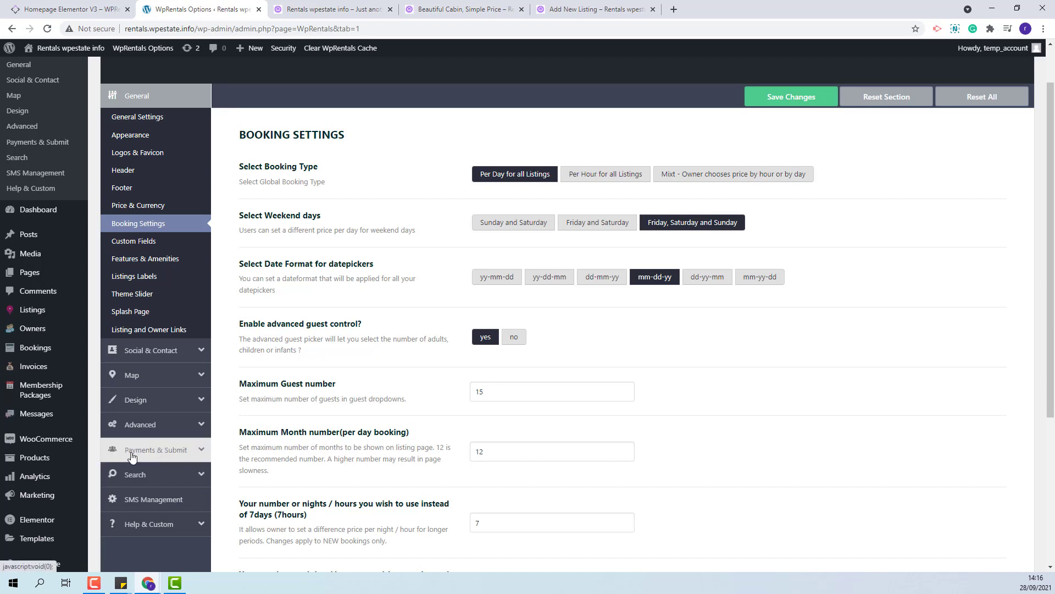
Add 'Do Not Consider Children as Guests' and 'Maximum Extra guests above capacity' to listing submission, then save.
left_click(159, 454)
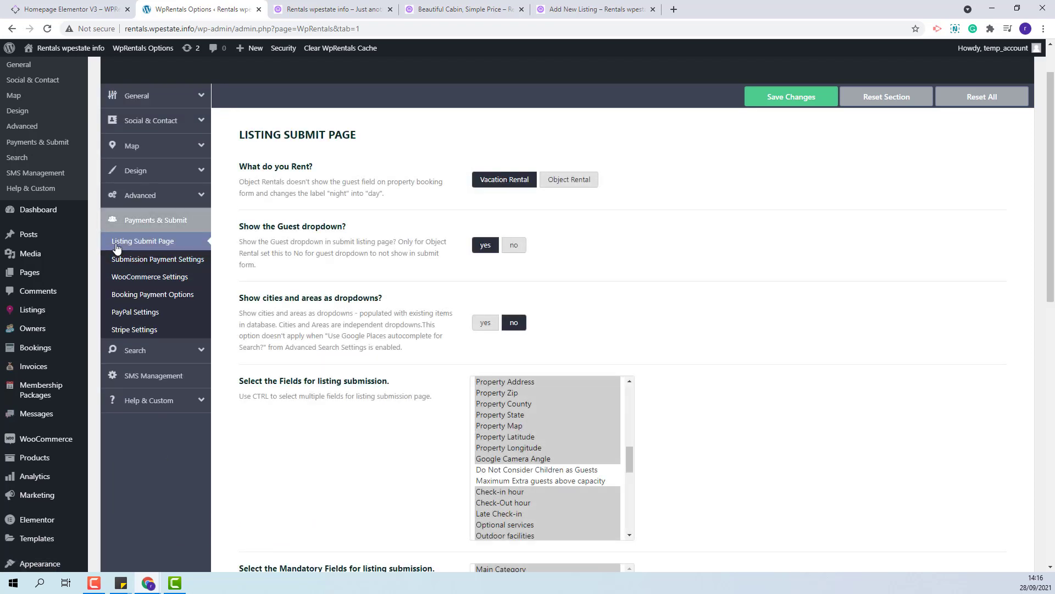
scroll(697, 440, "up", 1)
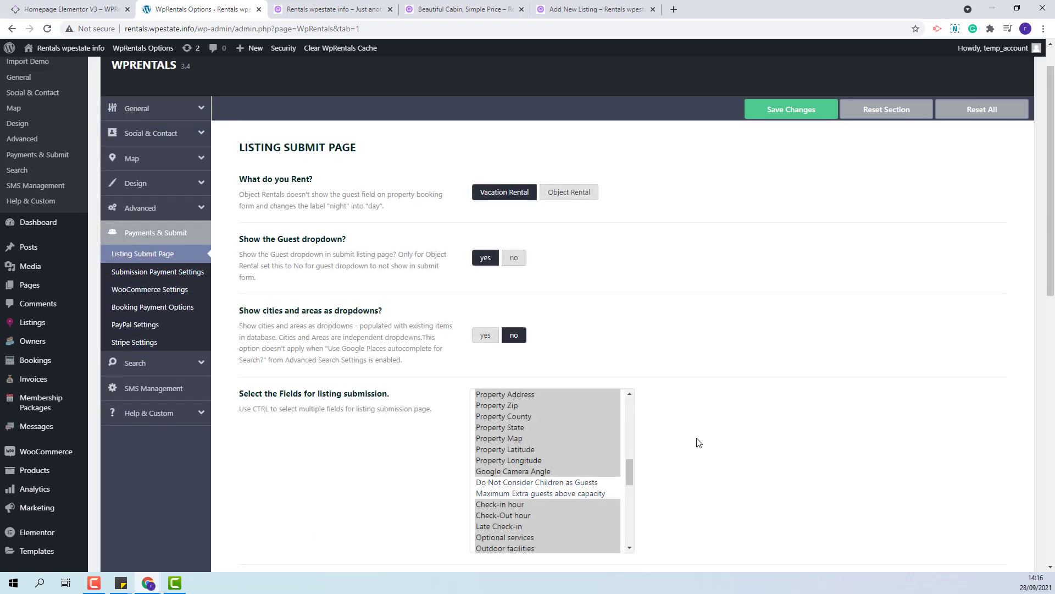
scroll(697, 441, "down", 2)
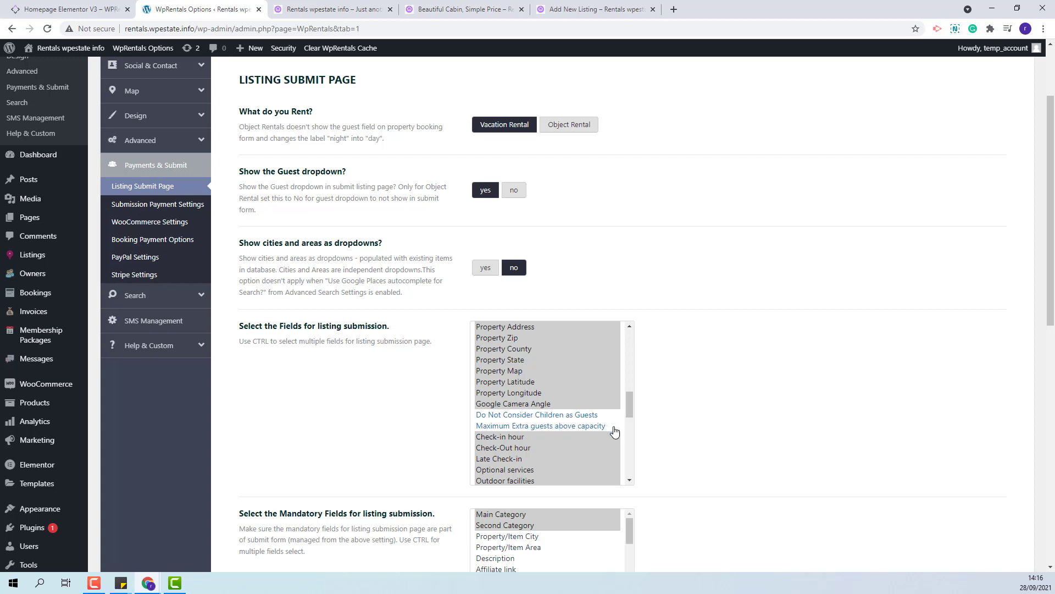
left_click(558, 416, "ctrl")
left_click(558, 427, "ctrl")
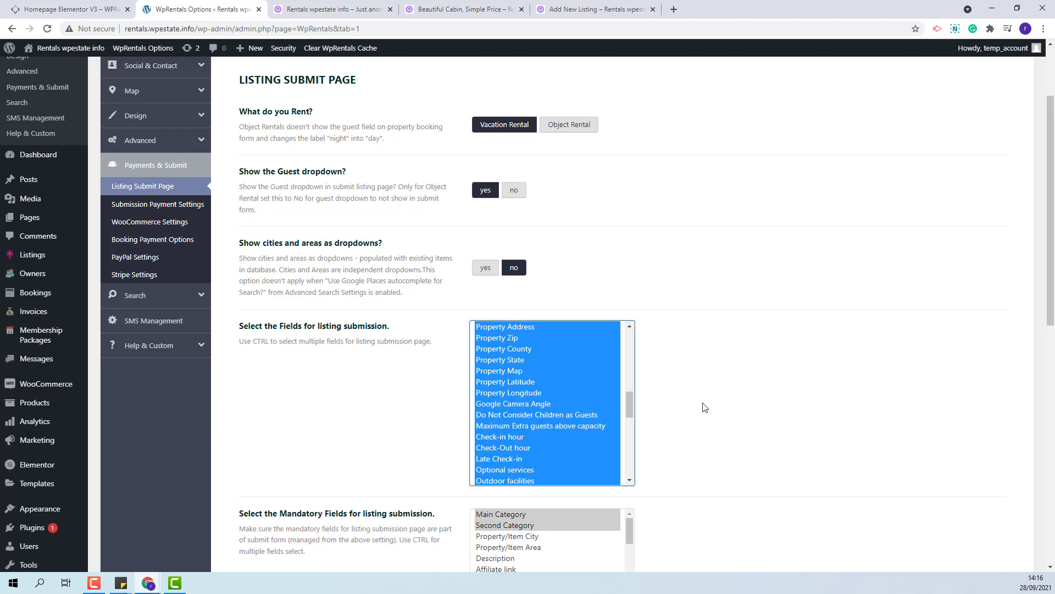
scroll(822, 329, "up", 2)
left_click(791, 157)
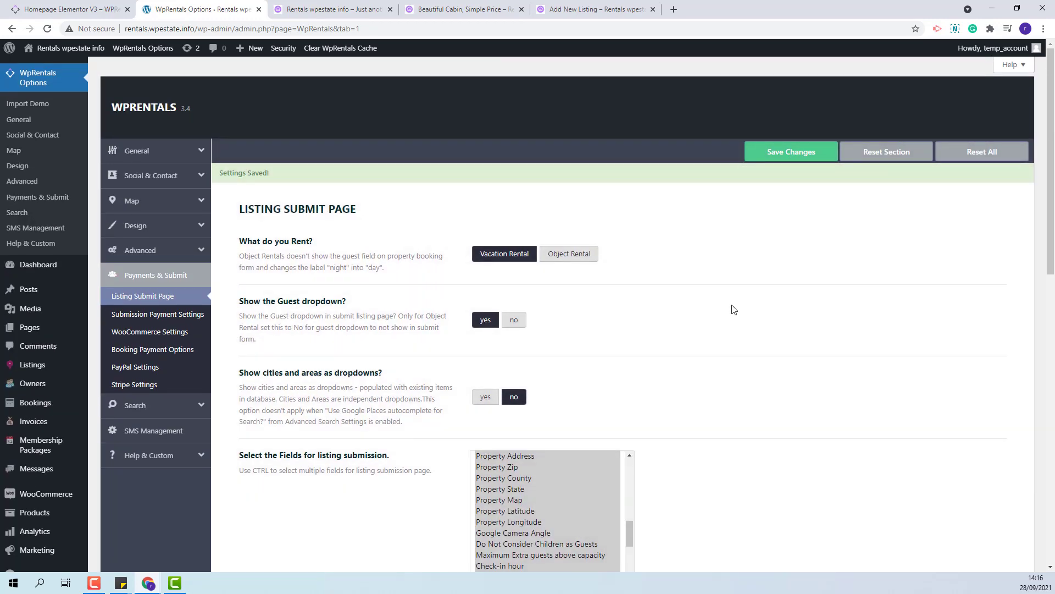
left_click(596, 10)
Inspect the Guest No capacity list on the Add New Listing form without changing it.
scroll(530, 198, "down", 3)
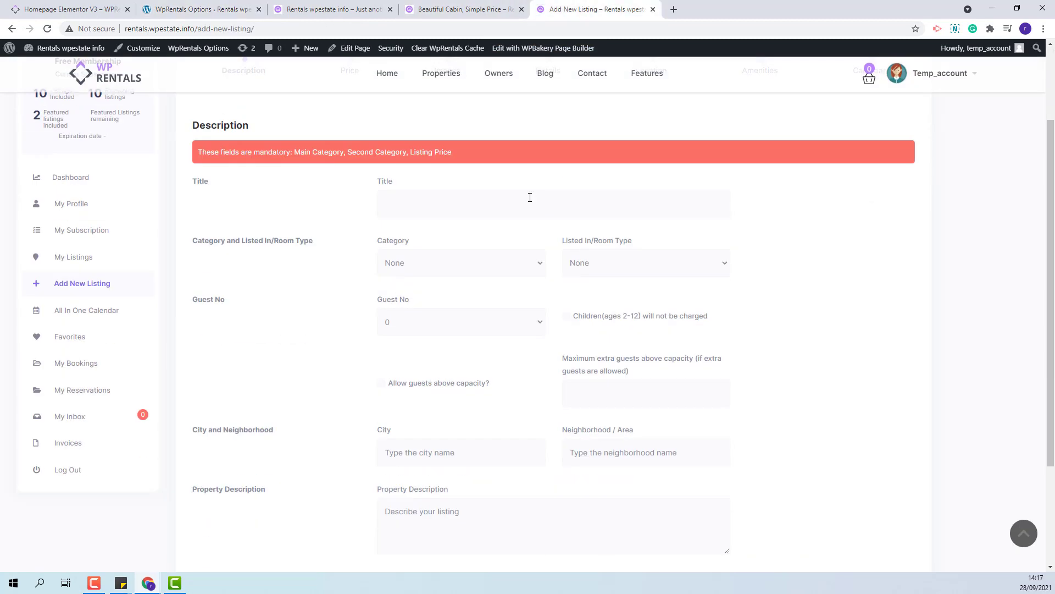
scroll(528, 367, "down", 1)
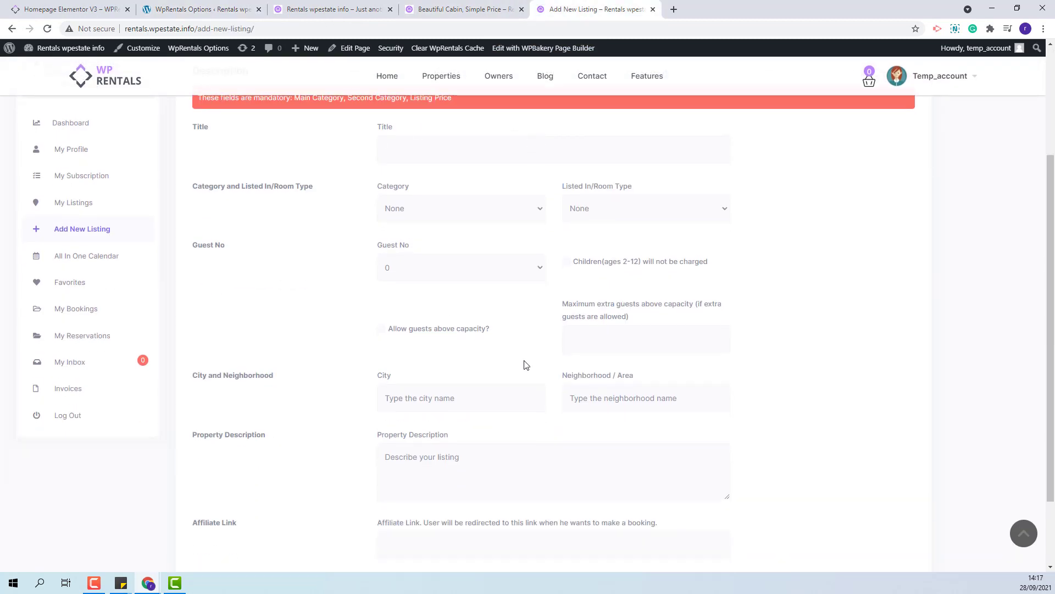
left_click(408, 278)
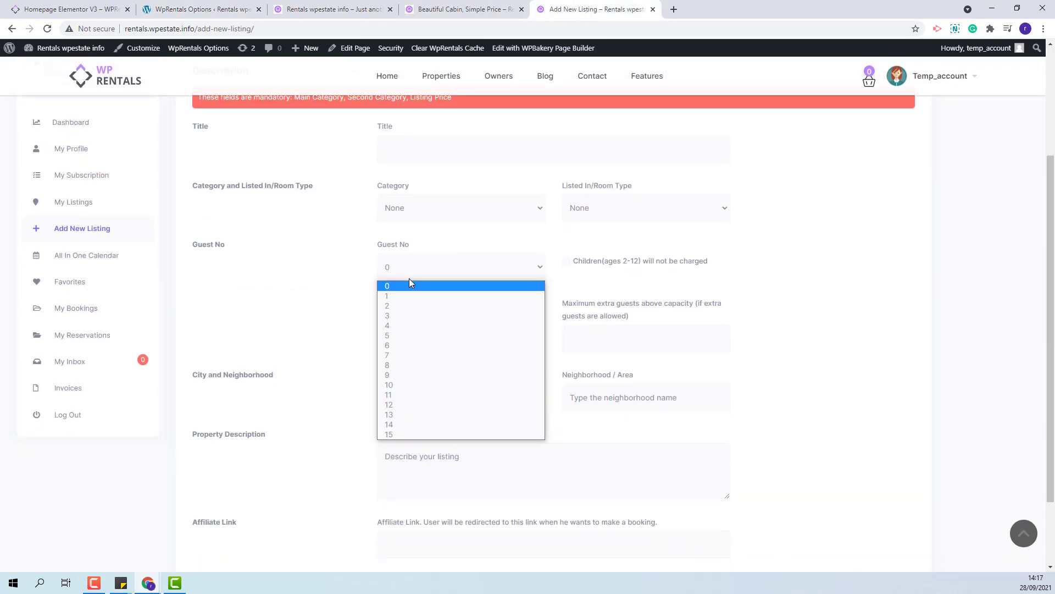
left_click(578, 280)
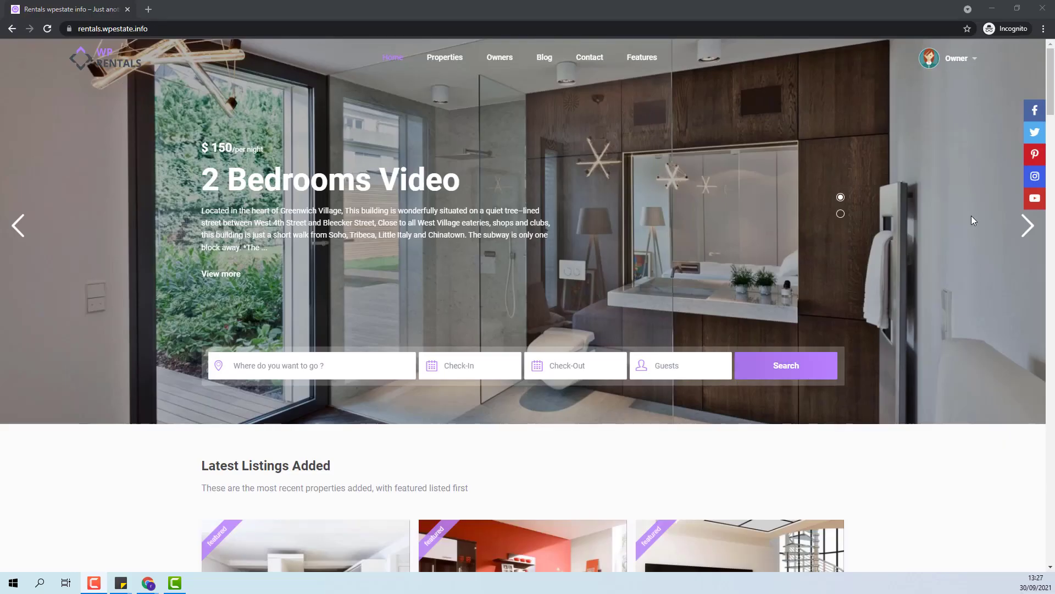
Edit West Town 3rd Floor Dorm from the owner's My Listings and check its Guest No of 9.
left_click(944, 65)
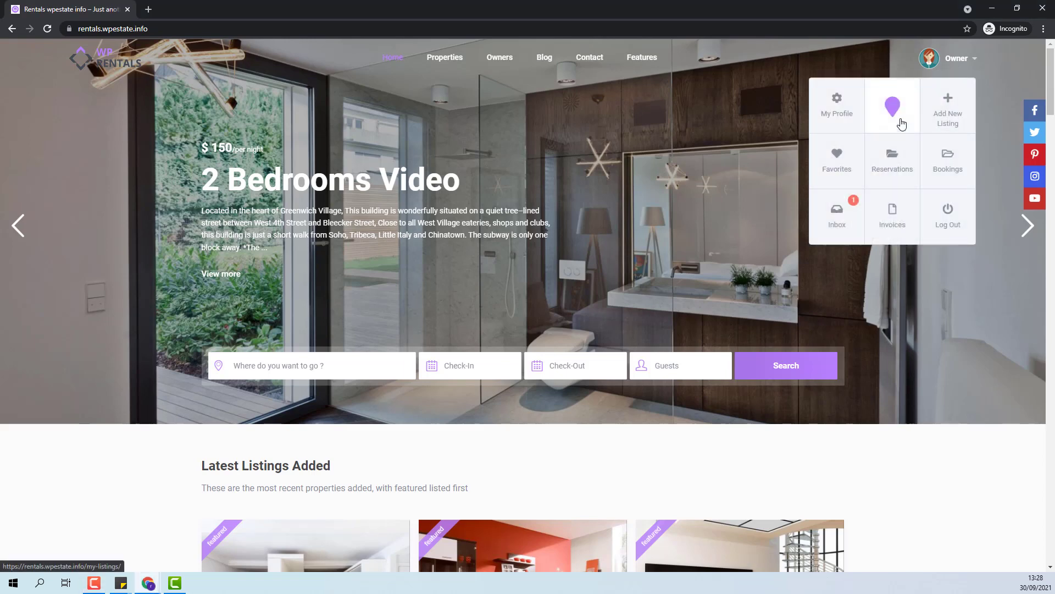
left_click(902, 125)
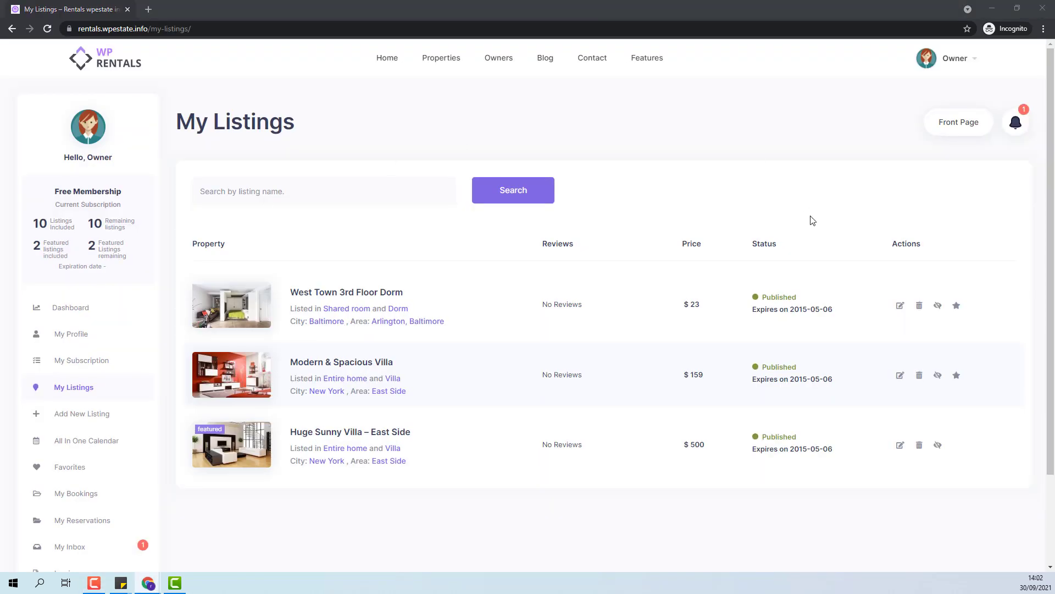
left_click(902, 306)
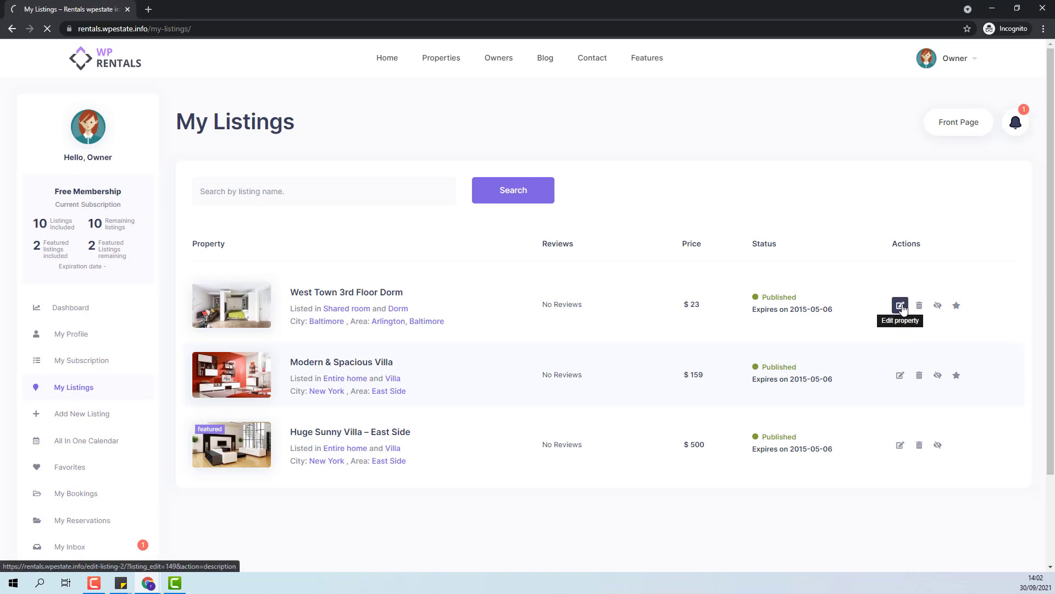
scroll(594, 294, "down", 4)
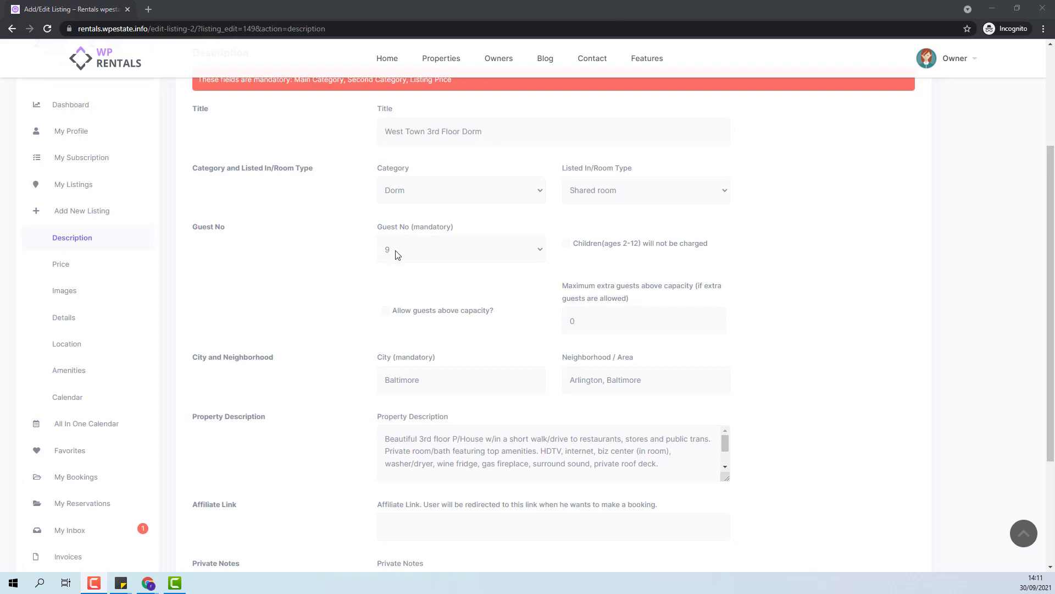
left_click(446, 256)
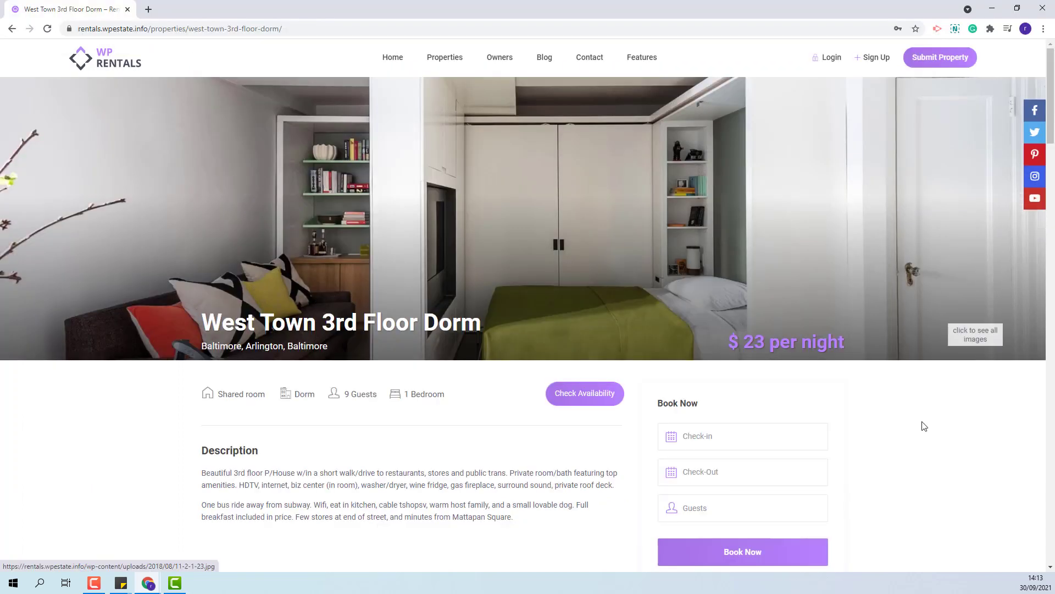
Pick check-in 11 October and check-out 17 October 2021 for West Town 3rd Floor Dorm.
scroll(922, 427, "down", 5)
left_click(736, 179)
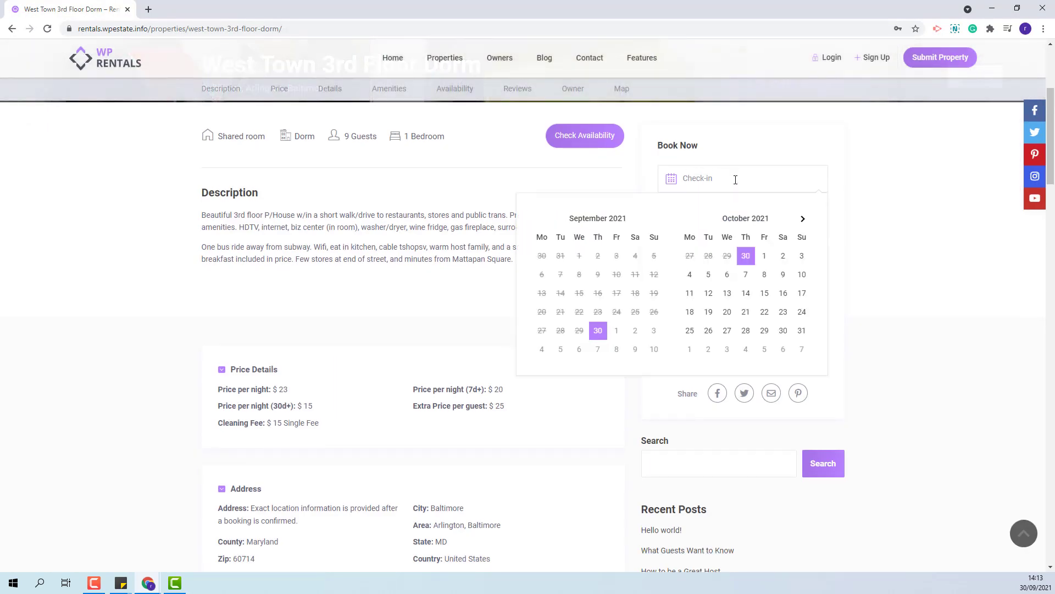
left_click(690, 293)
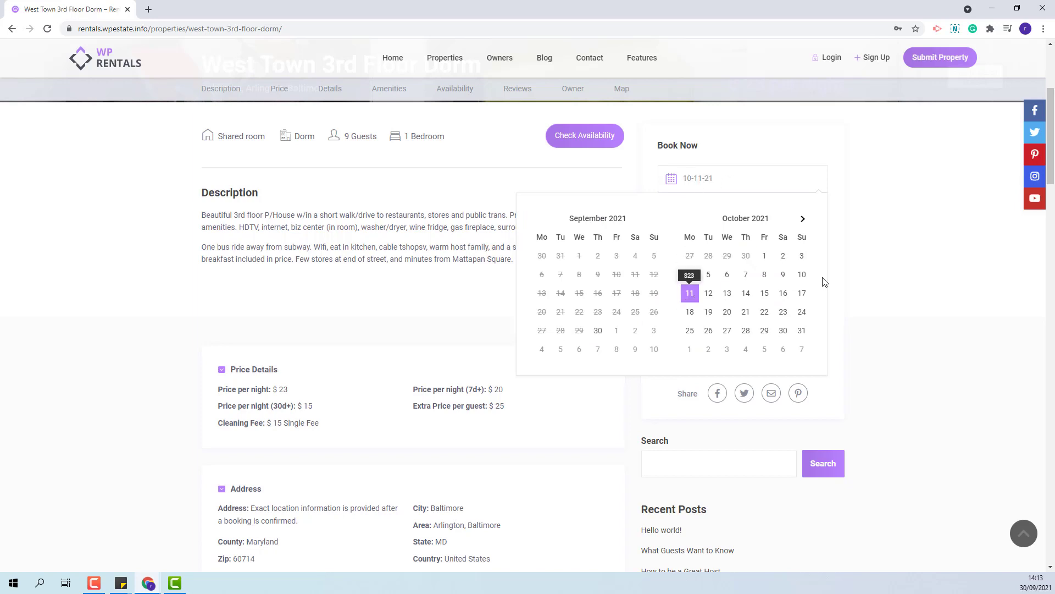
left_click(802, 294)
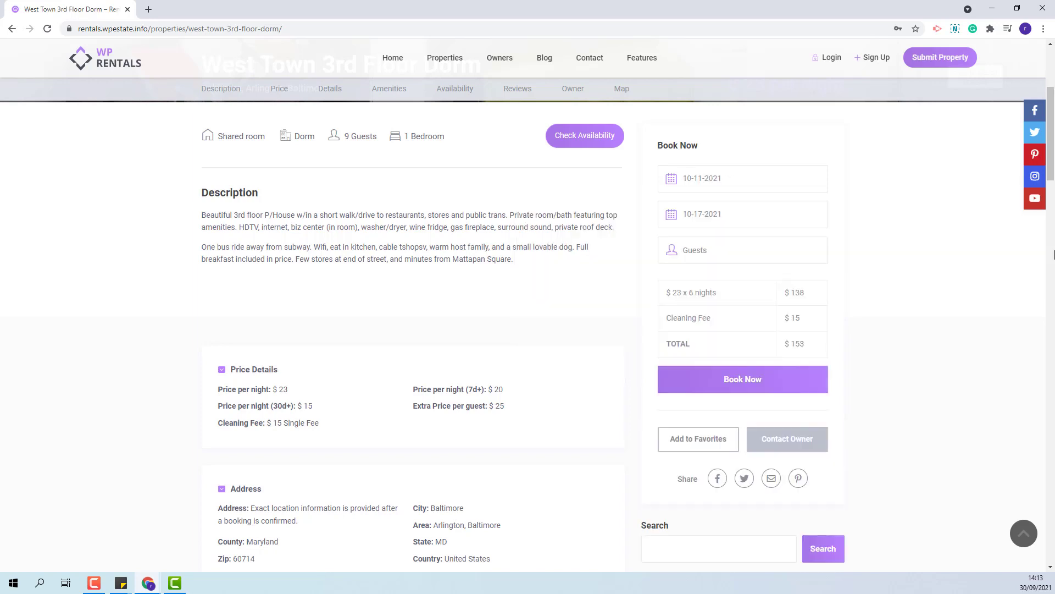
Set the guests to 7 adults, 2 children and 3 infants, then close the picker to see the price.
left_click(747, 254)
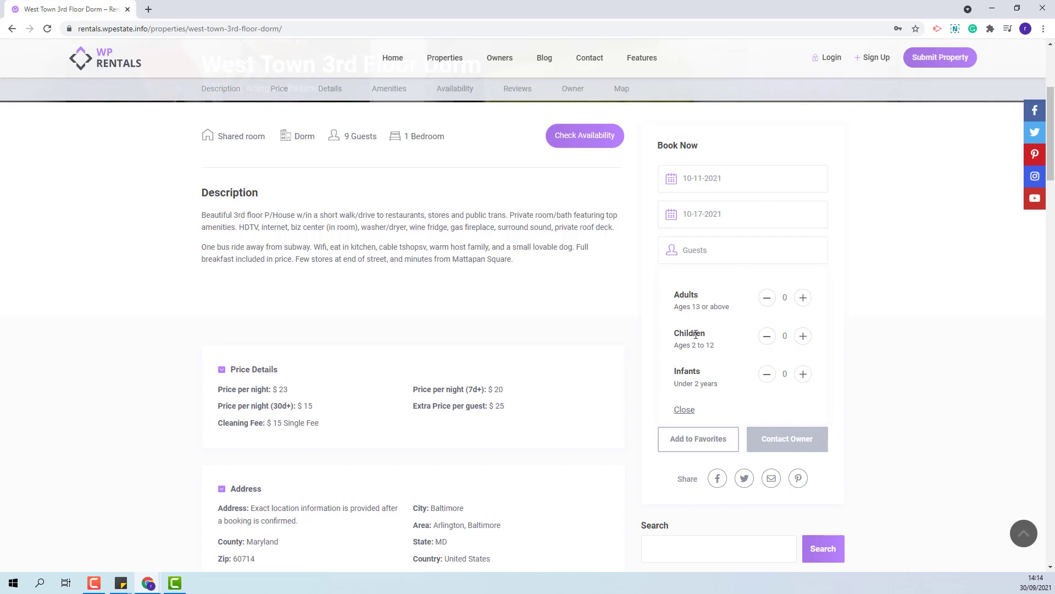
left_click(804, 298)
left_click(805, 297)
left_click(804, 336)
left_click(804, 336)
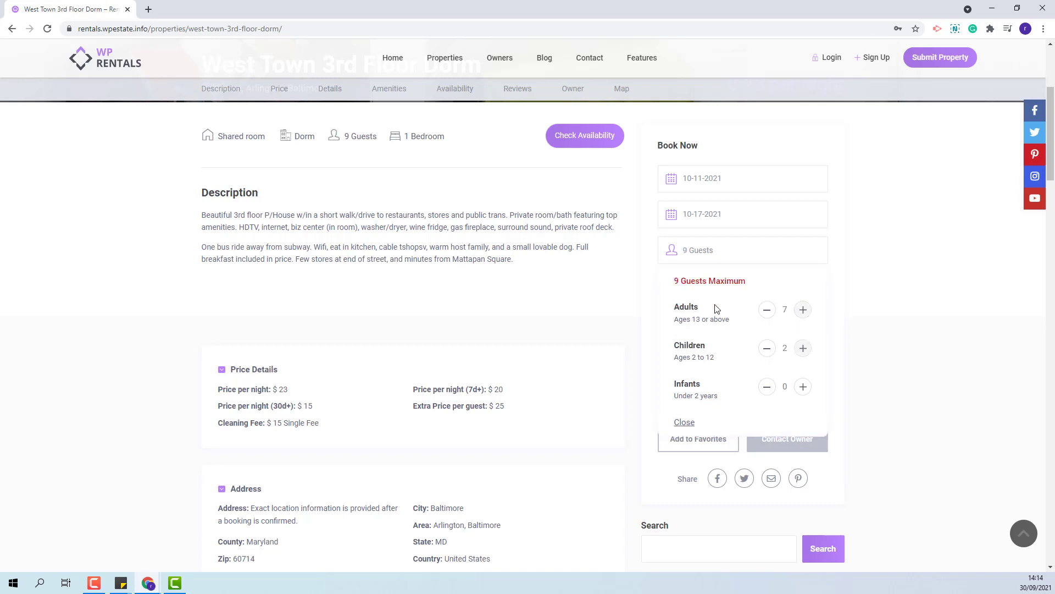
left_click(803, 387)
left_click(803, 387)
left_click(803, 387)
left_click(684, 422)
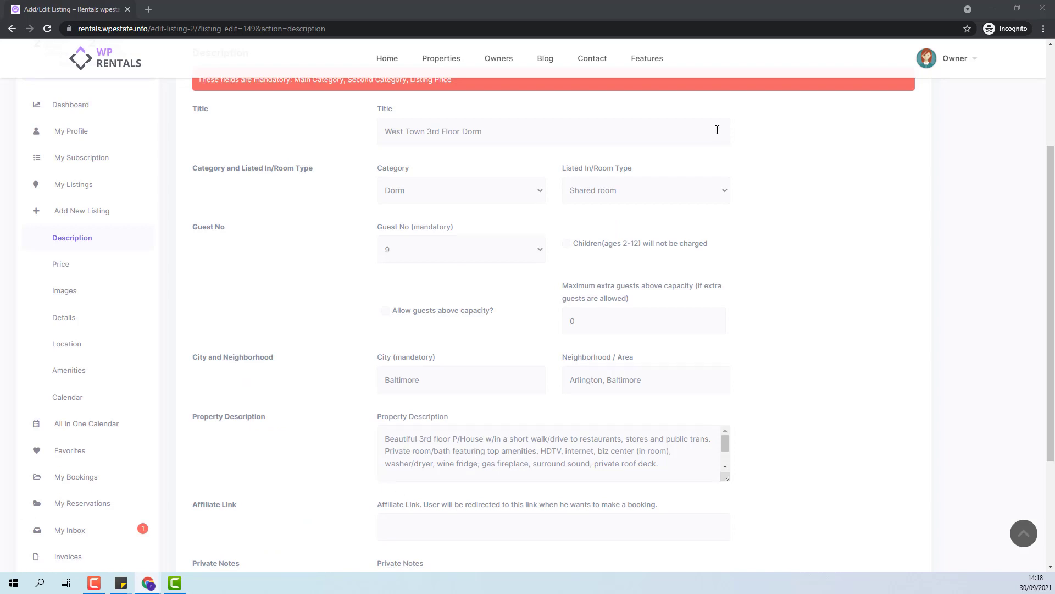
Stop exempting children aged 2–12 from charges and pick 11–17 October as the stay dates.
left_click(569, 245)
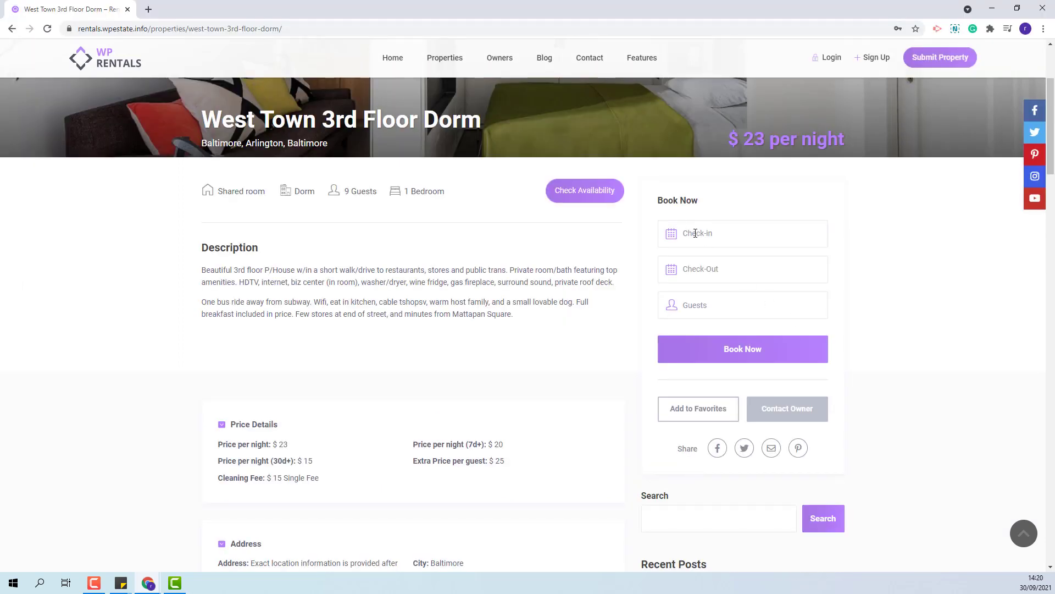
left_click(695, 234)
left_click(689, 348)
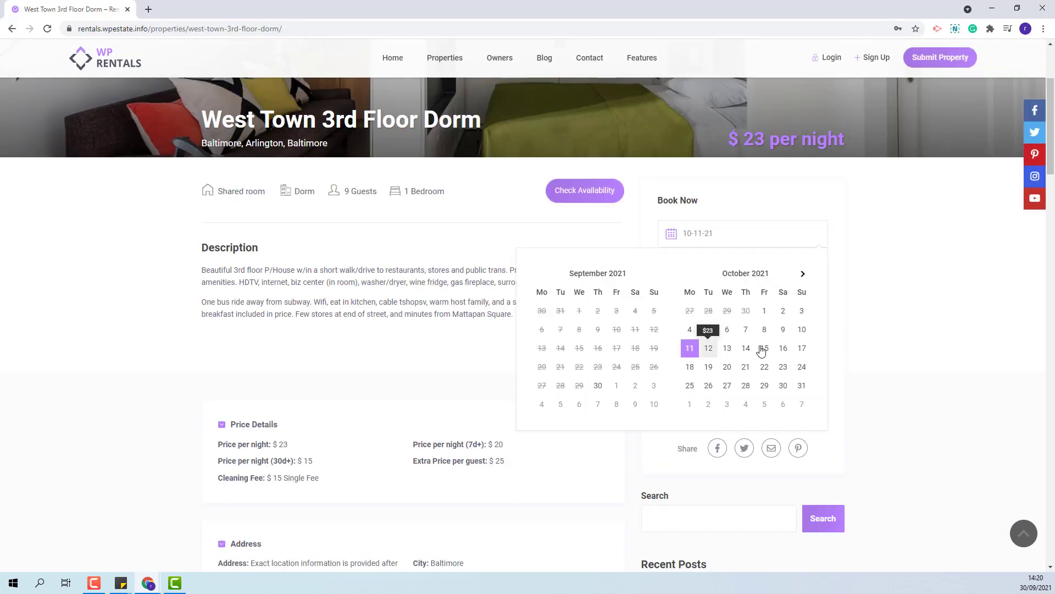
left_click(802, 348)
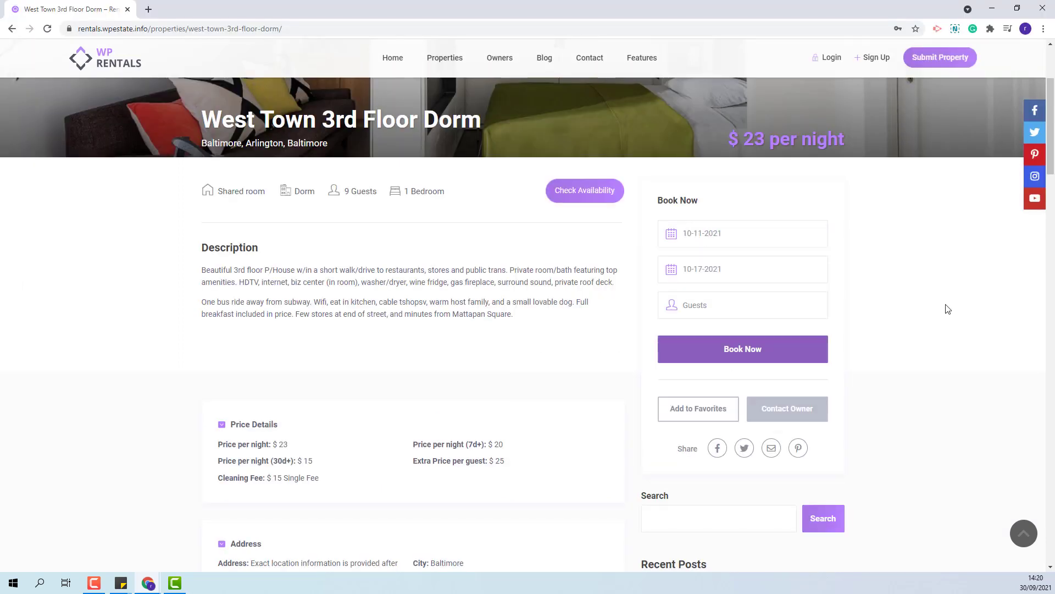
Raise adults to the 9-guest maximum and try adding children beyond it.
left_click(705, 311)
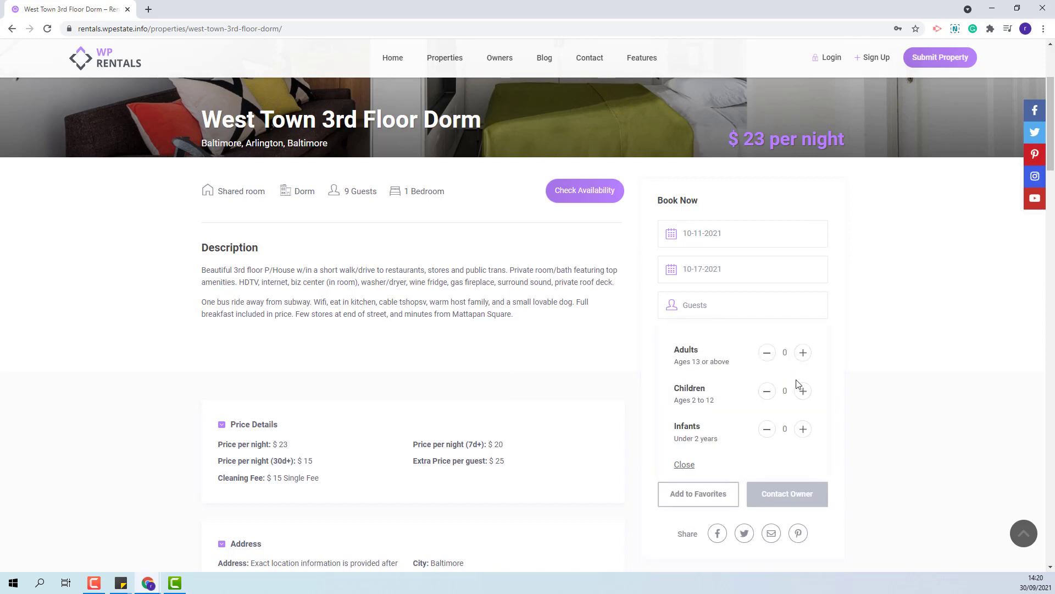
left_click(803, 354)
left_click(803, 353)
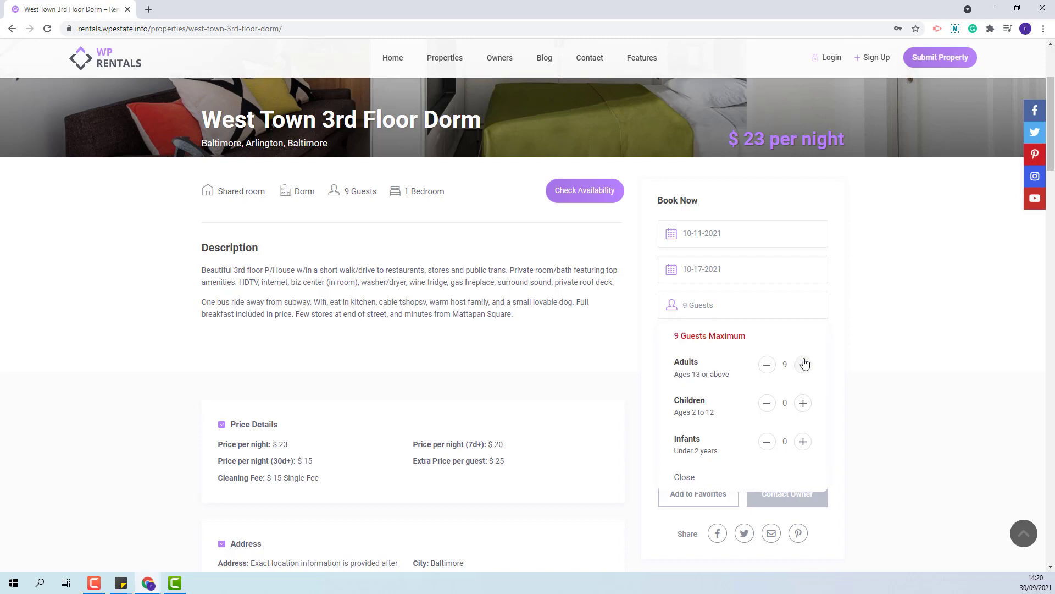
left_click(804, 404)
left_click(804, 405)
left_click(804, 404)
left_click(804, 404)
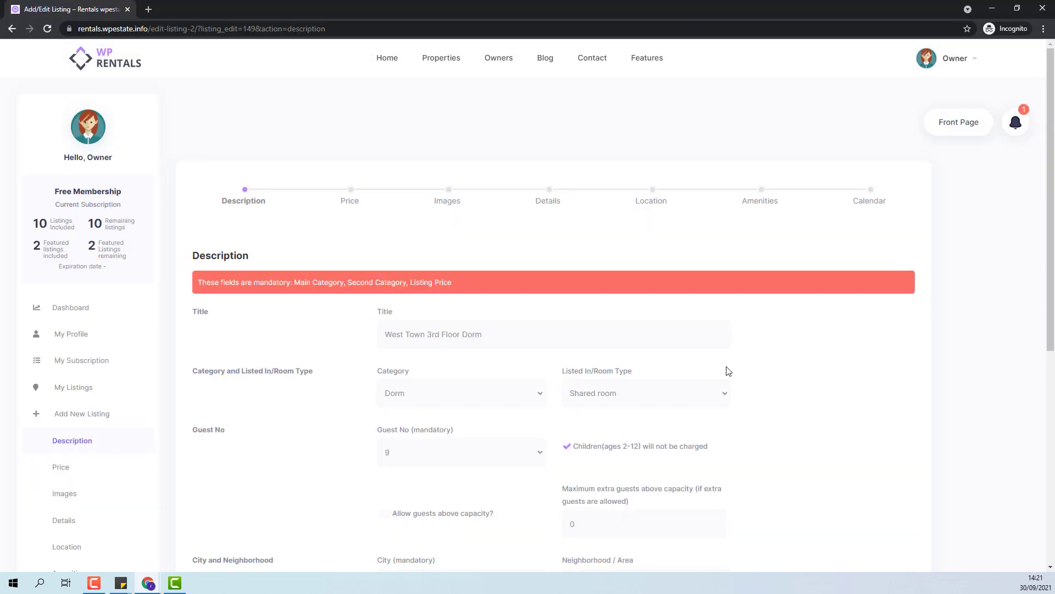
Set the West Town 3rd Floor Dorm maximum extra guests above capacity to 2.
scroll(727, 370, "down", 3)
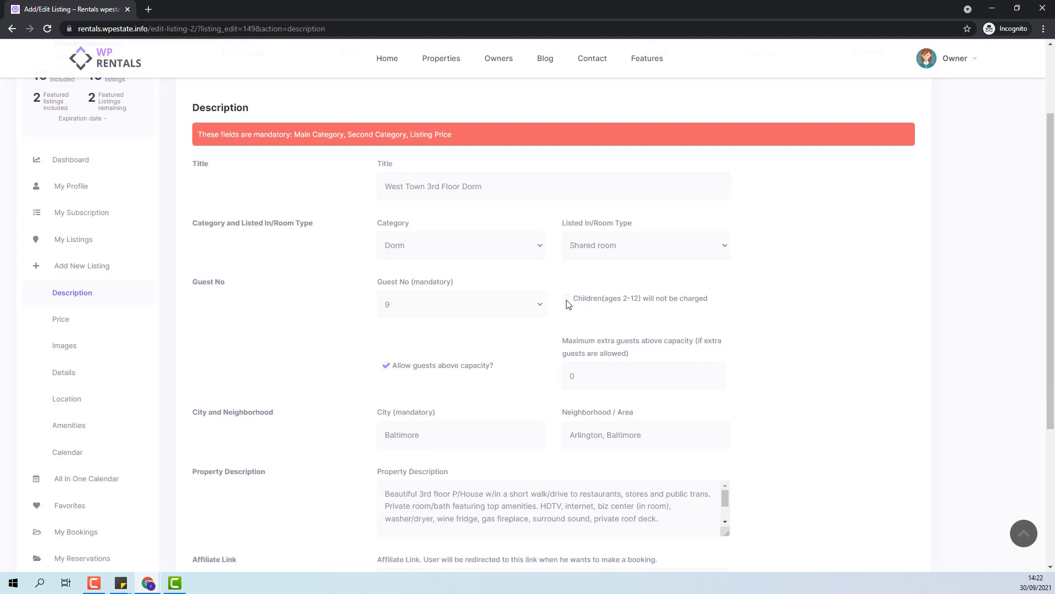
left_click(602, 378)
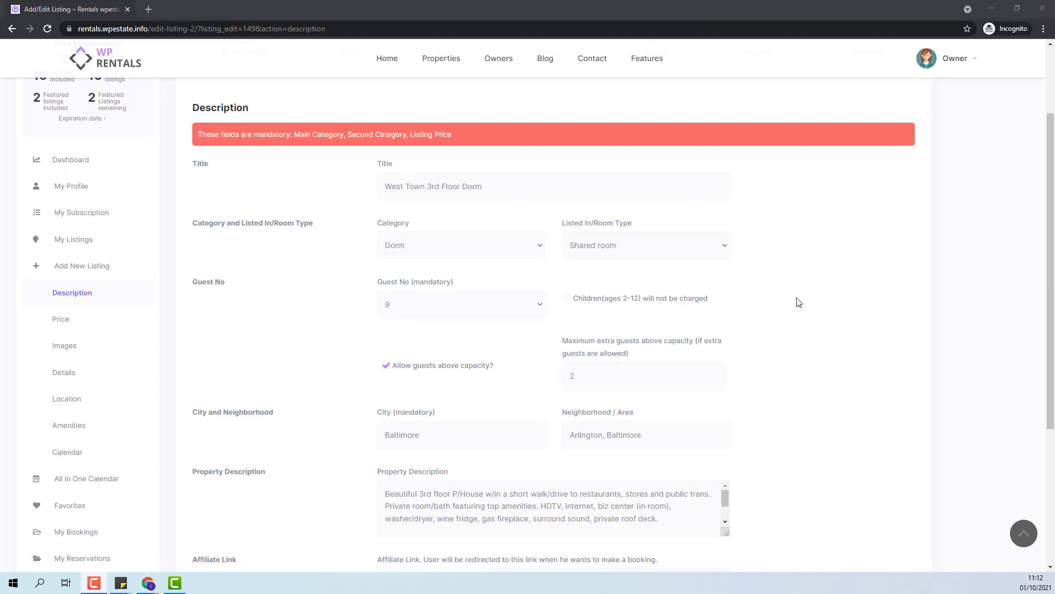
scroll(797, 302, "down", 4)
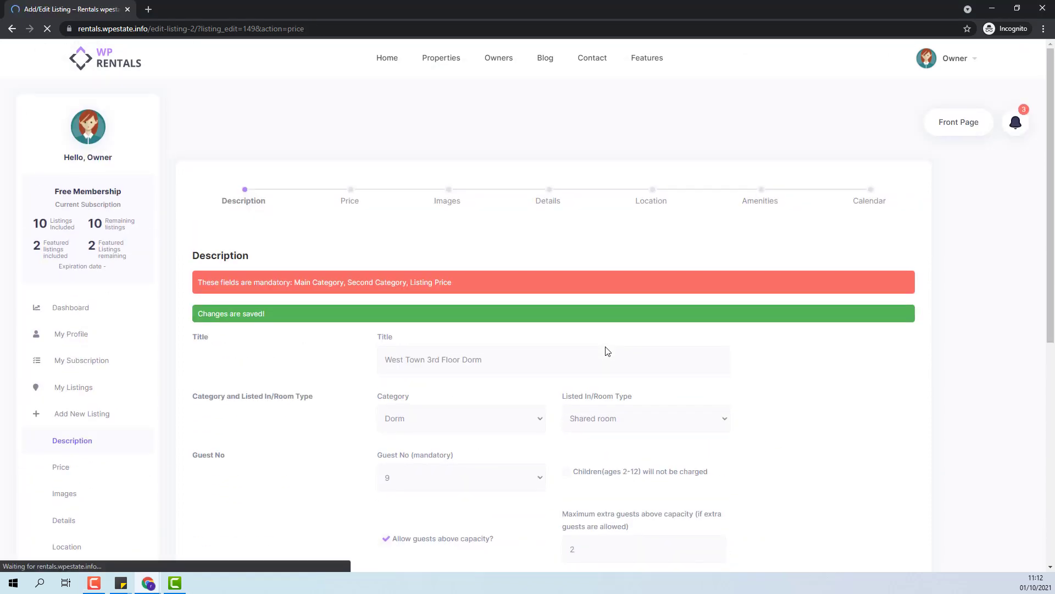
Replace the Extra Price per guest with 25 and save the listing.
scroll(740, 384, "down", 3)
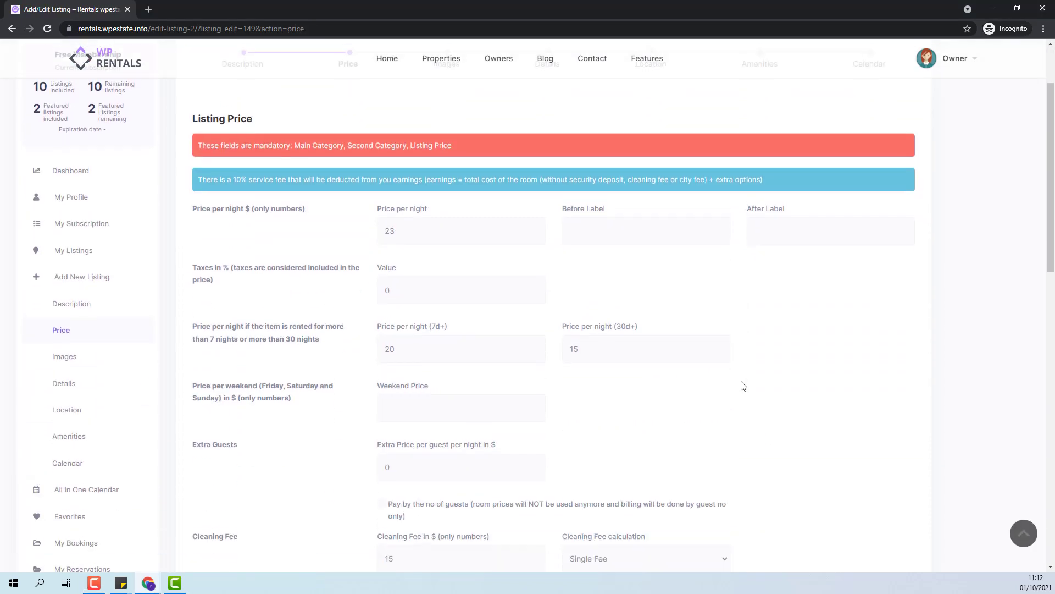
scroll(743, 386, "down", 2)
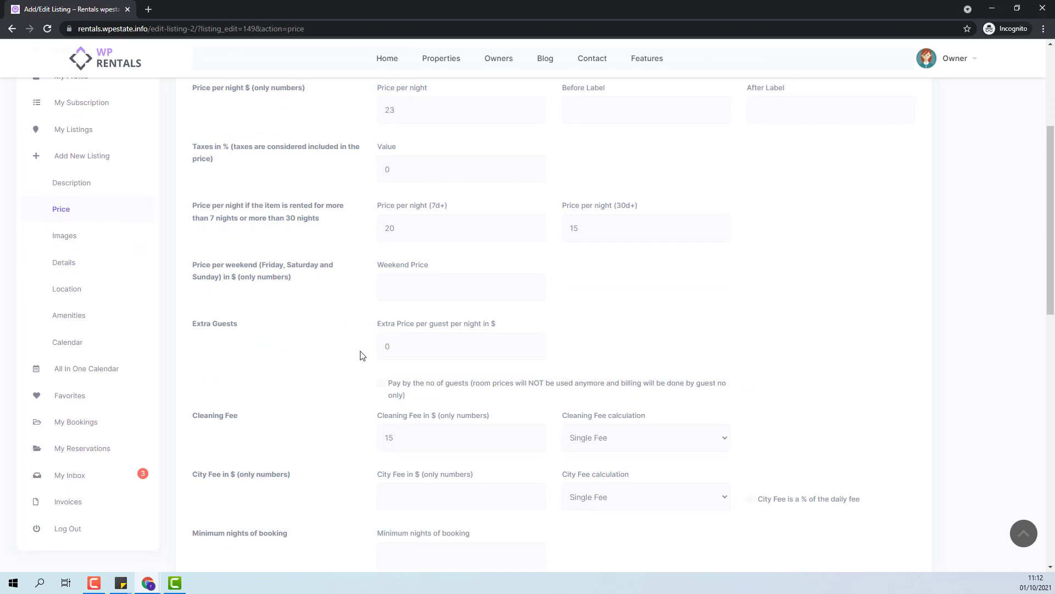
left_click_drag(407, 347, 374, 352)
scroll(352, 346, "down", 8)
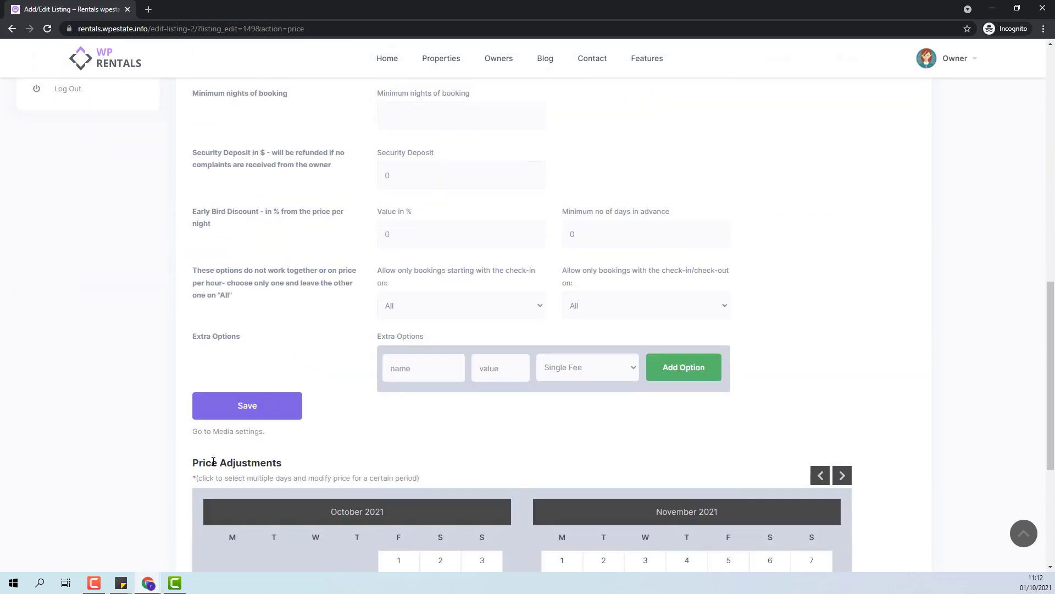
left_click(217, 417)
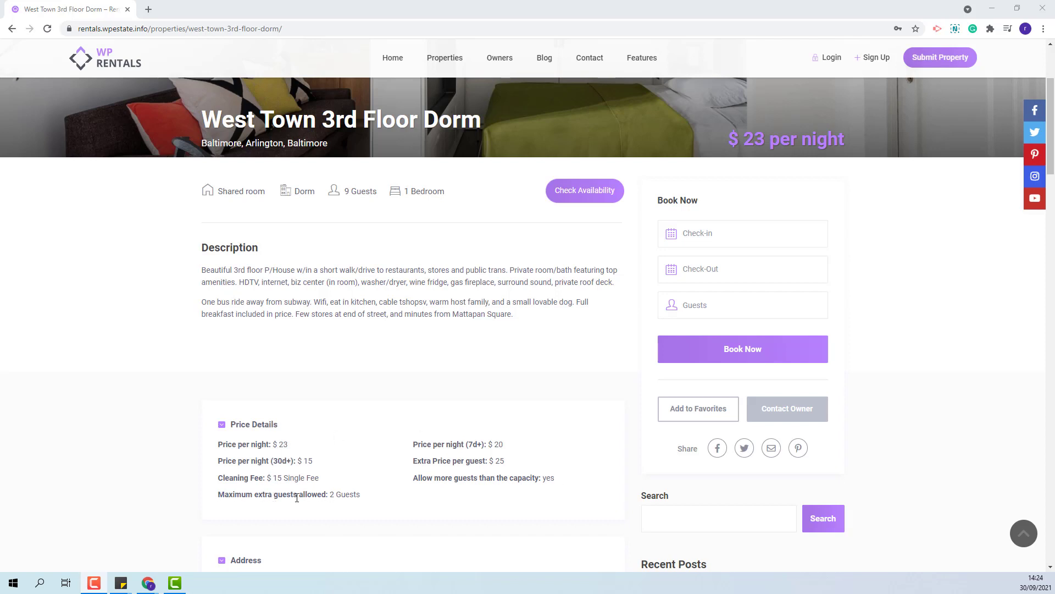
Select 18–24 October as the check-in and check-out dates.
left_click(721, 240)
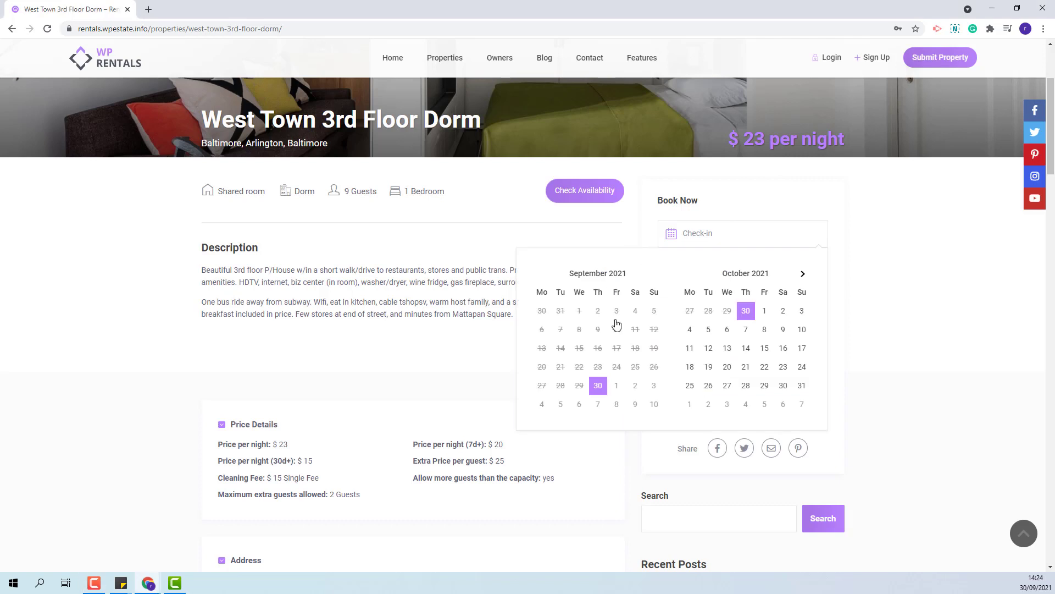
left_click(690, 368)
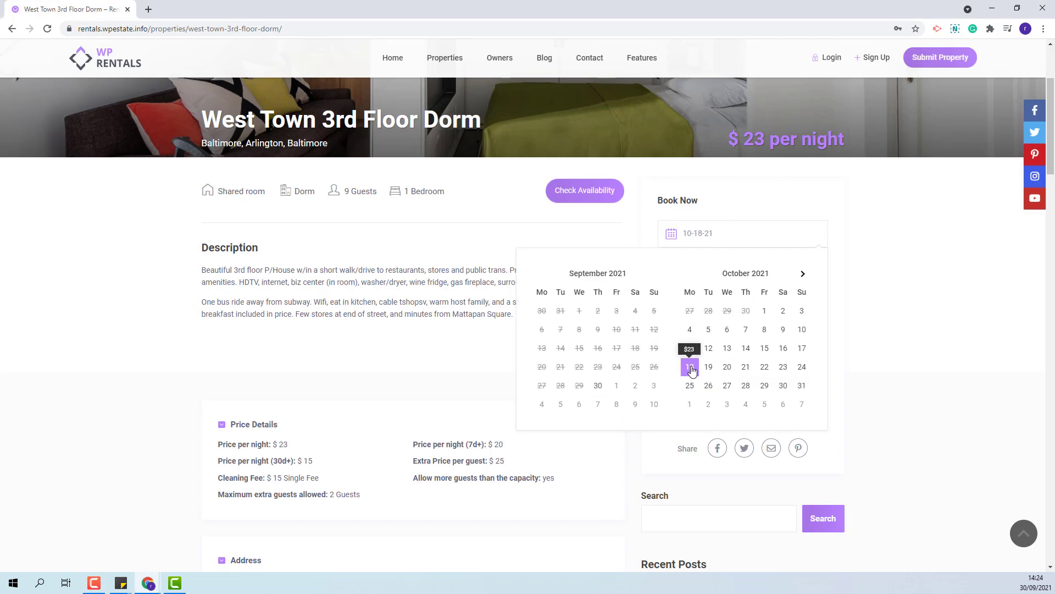
left_click(802, 367)
Book 9 adults and 2 children, getting a $453 quote with $300 for 2 extra guests.
left_click(717, 312)
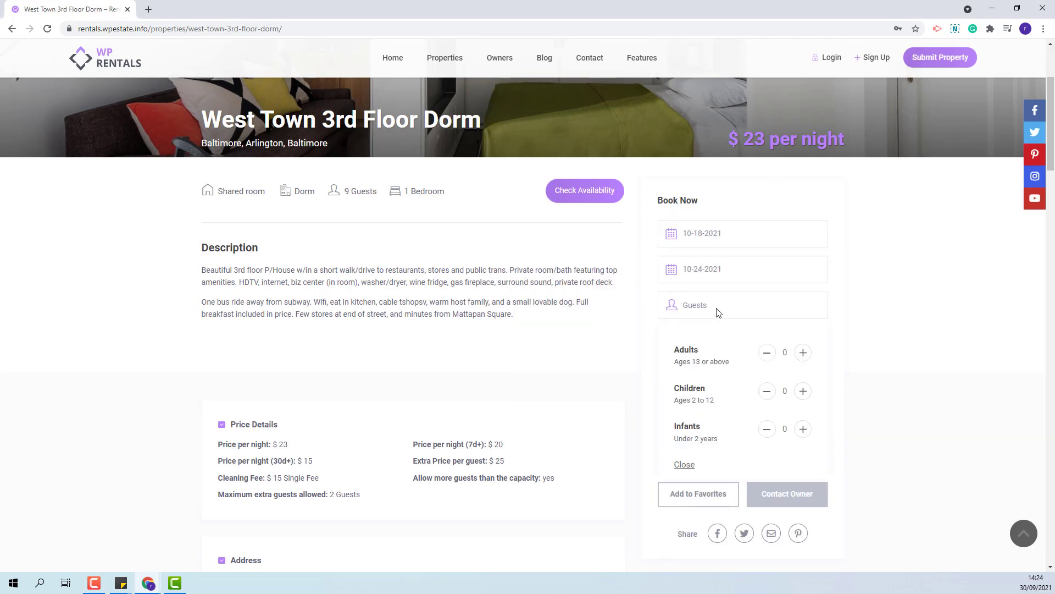
left_click(804, 353)
left_click(806, 355)
left_click(803, 392)
left_click(803, 391)
left_click(805, 354)
left_click(808, 356)
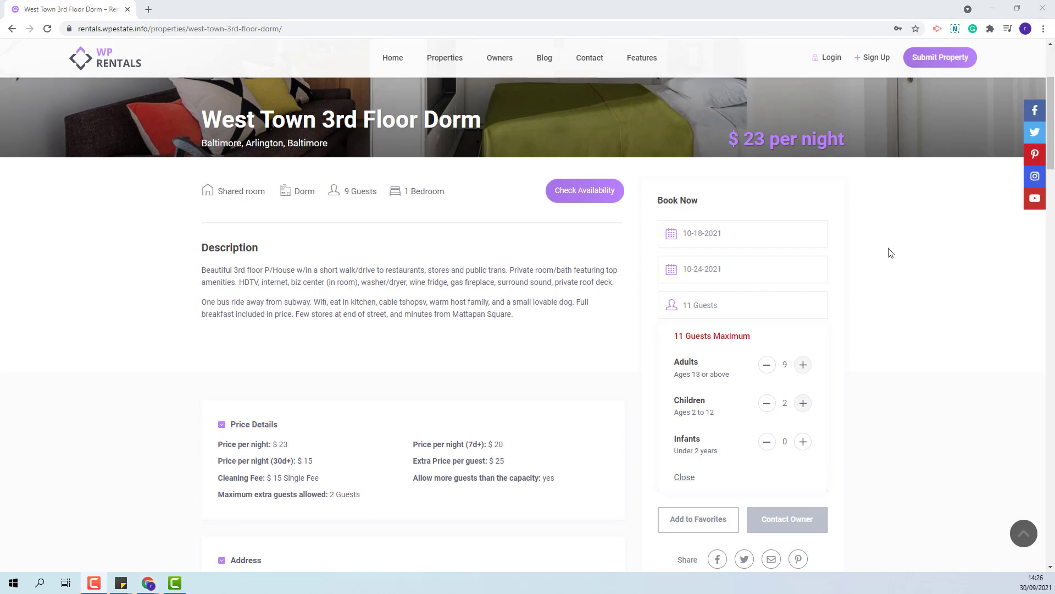
scroll(900, 309, "down", 2)
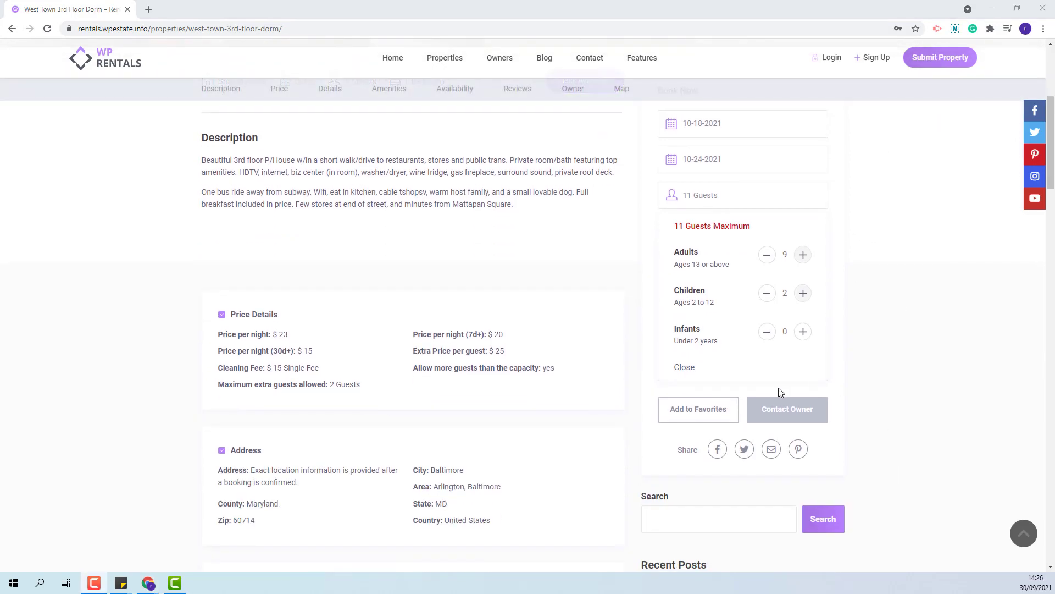
left_click(683, 369)
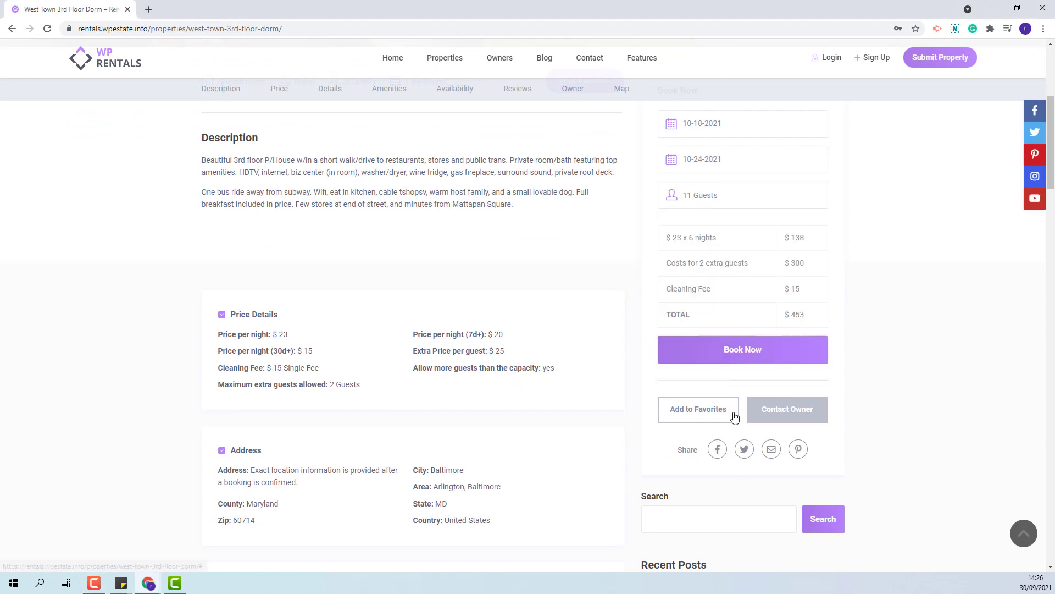
left_click(728, 349)
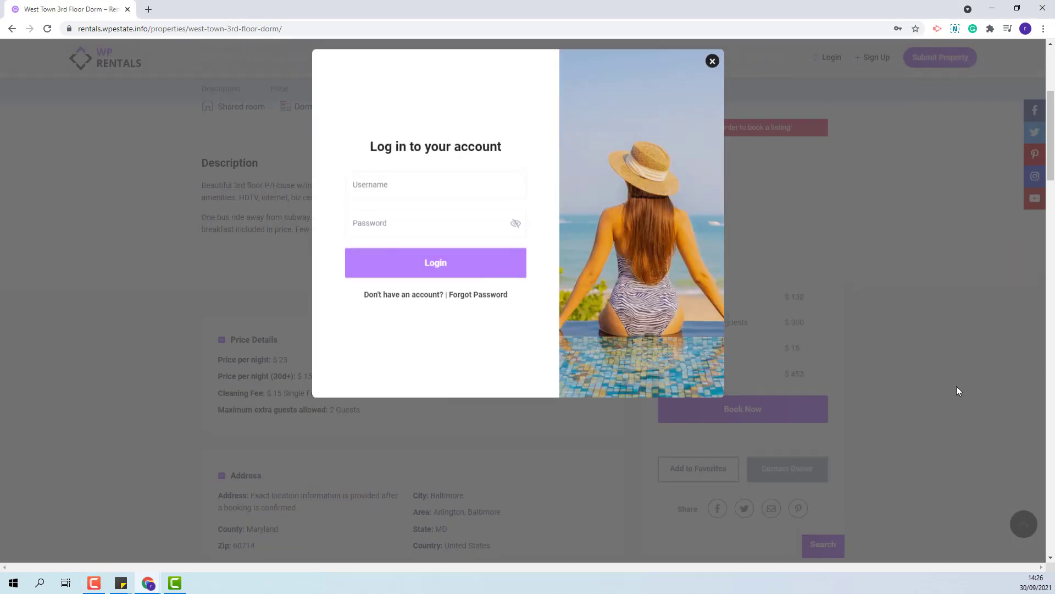
Log in with the guest account's username and password.
left_click(412, 197)
type("Guest")
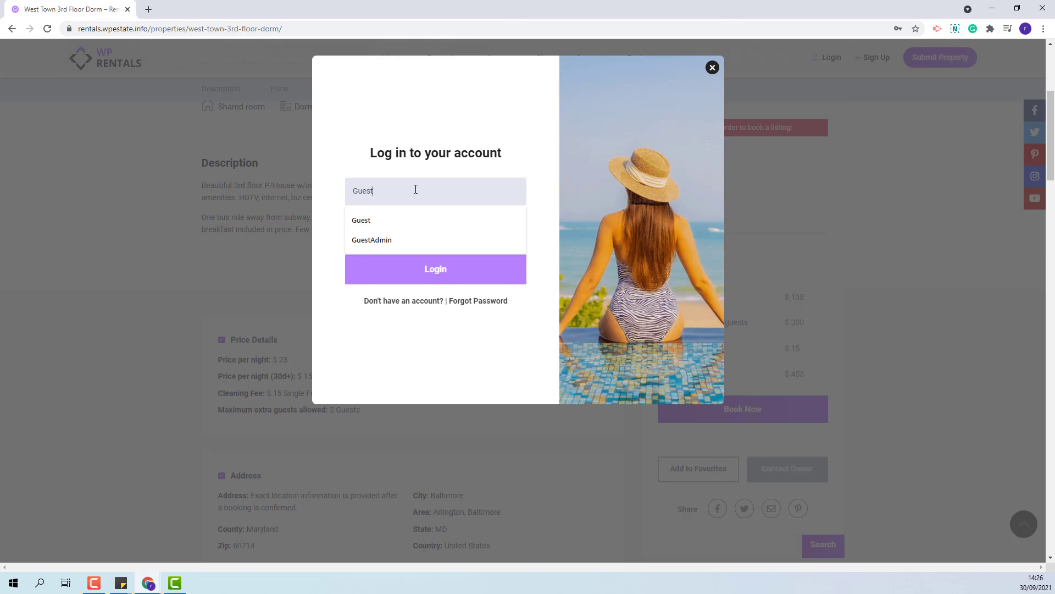
key("Tab")
type("g")
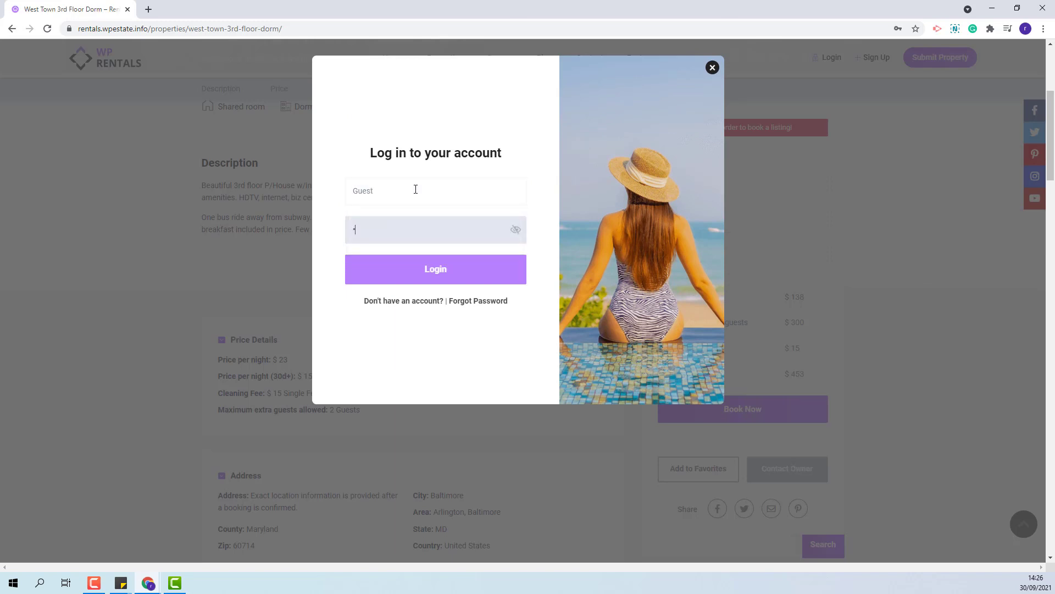
left_click(428, 278)
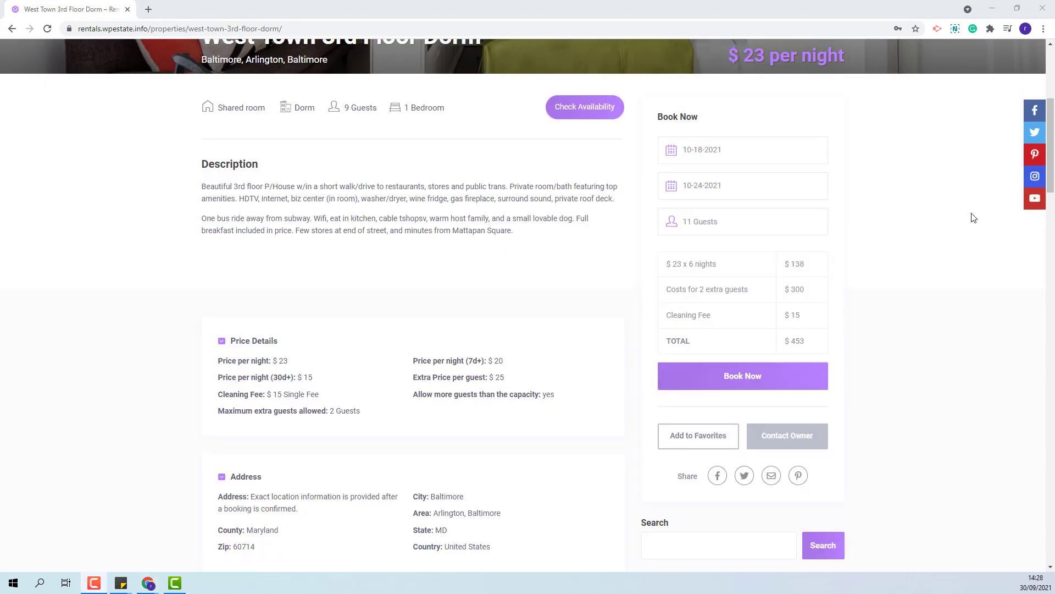
Send the 11-guest booking request and switch to the owner's Incognito window.
left_click(722, 378)
scroll(728, 378, "down", 1)
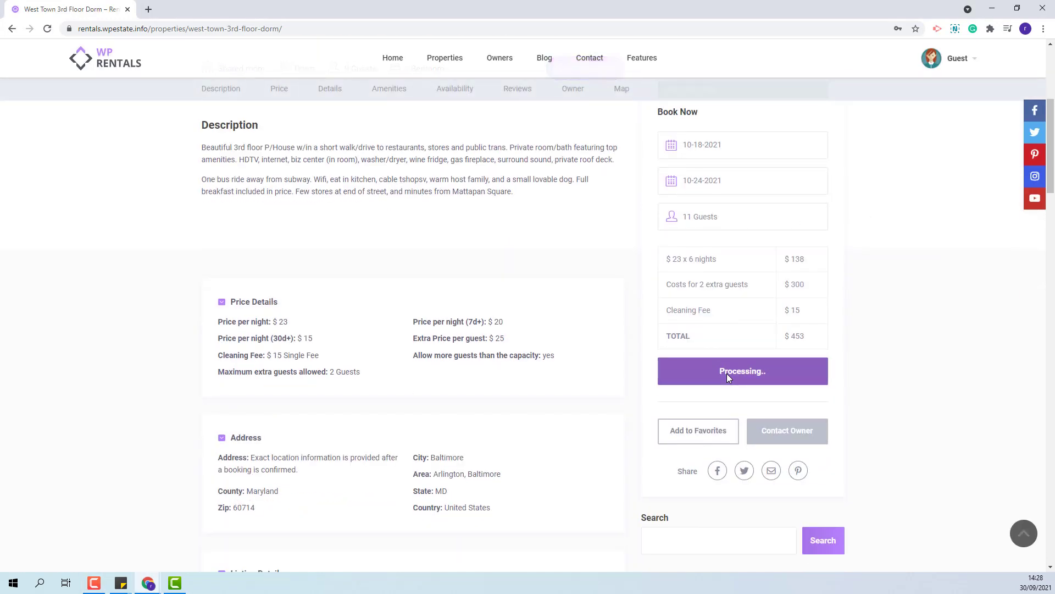
scroll(752, 377, "up", 1)
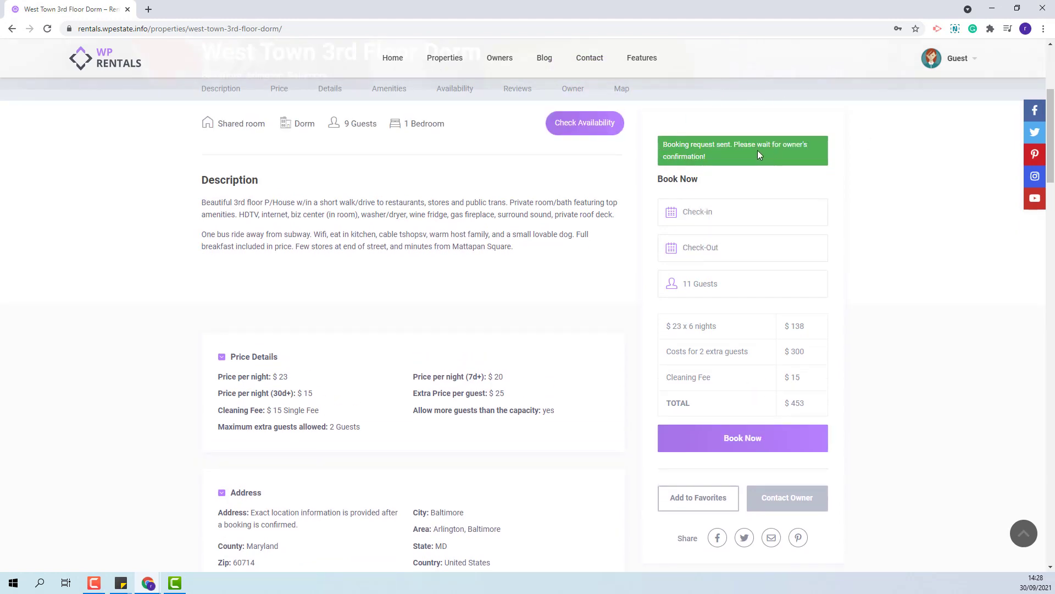
key("alt+Tab")
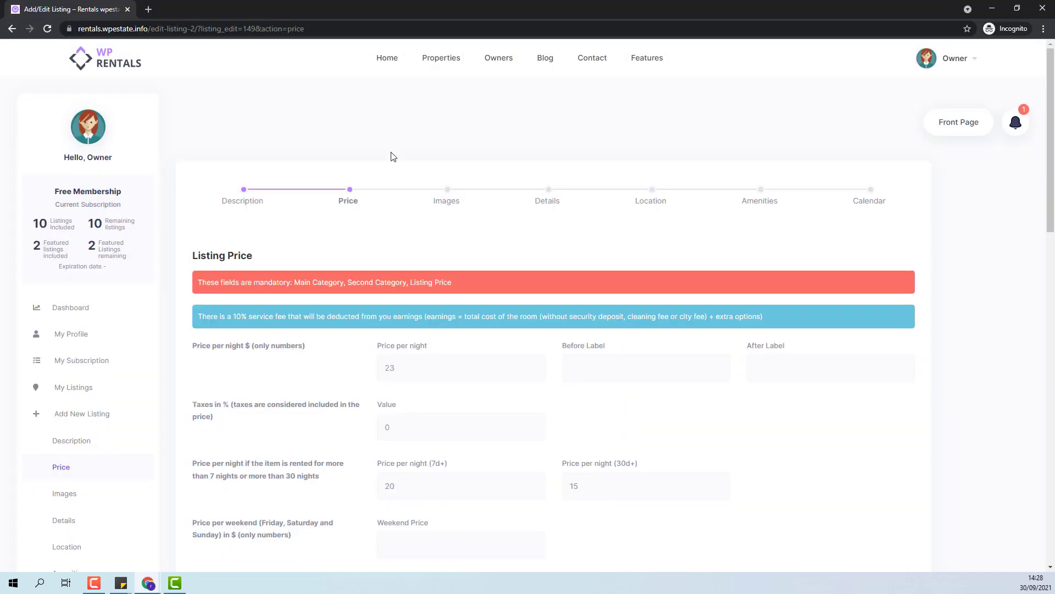
From My Bookings, issue and send the USD 453 invoice with 2 extra guests.
scroll(393, 157, "down", 6)
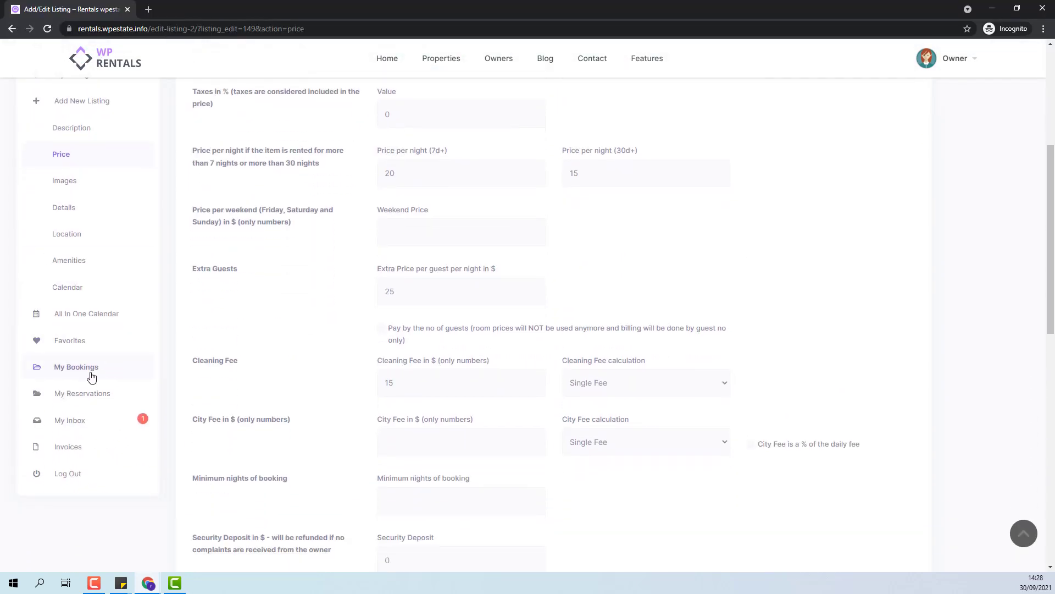
left_click(70, 368)
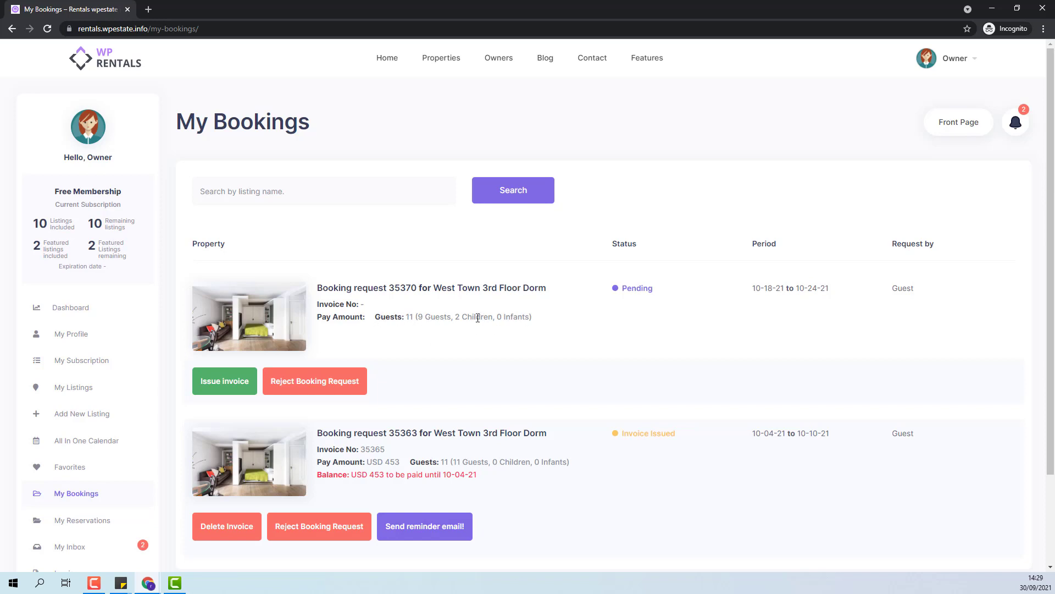
left_click(203, 386)
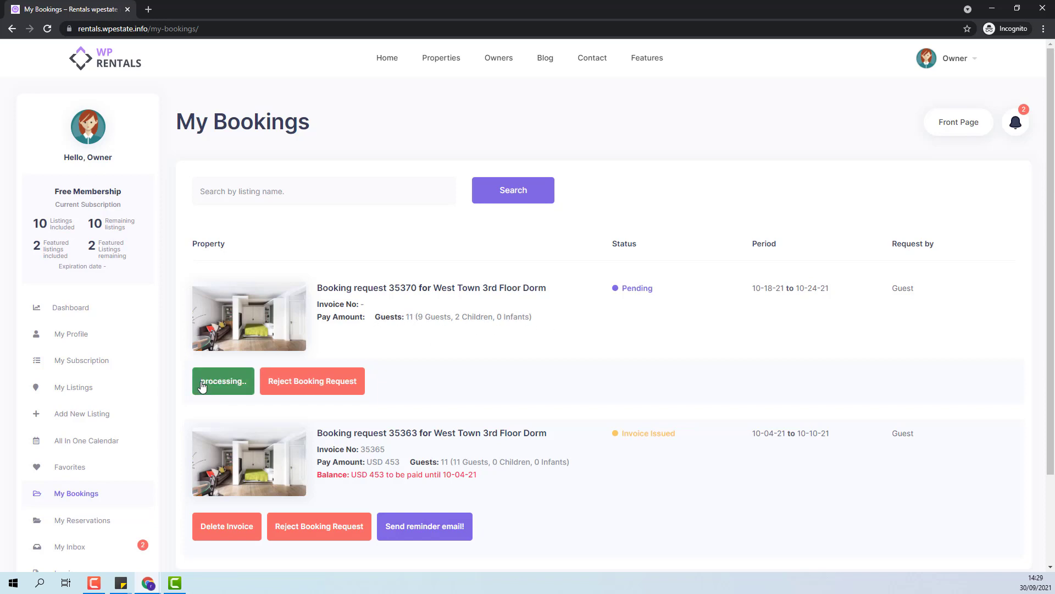
scroll(383, 290, "down", 4)
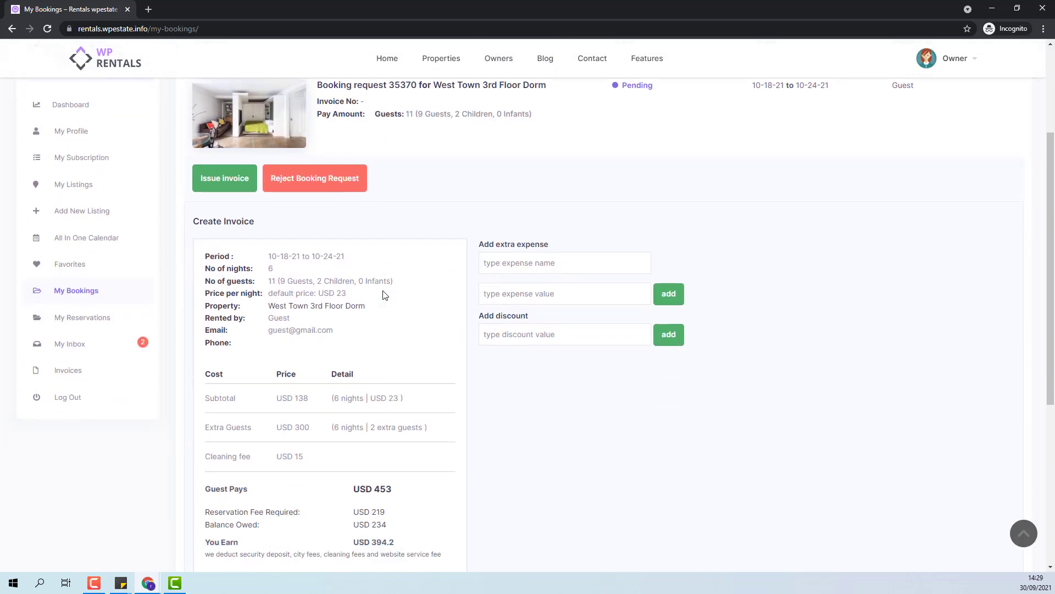
scroll(383, 294, "down", 1)
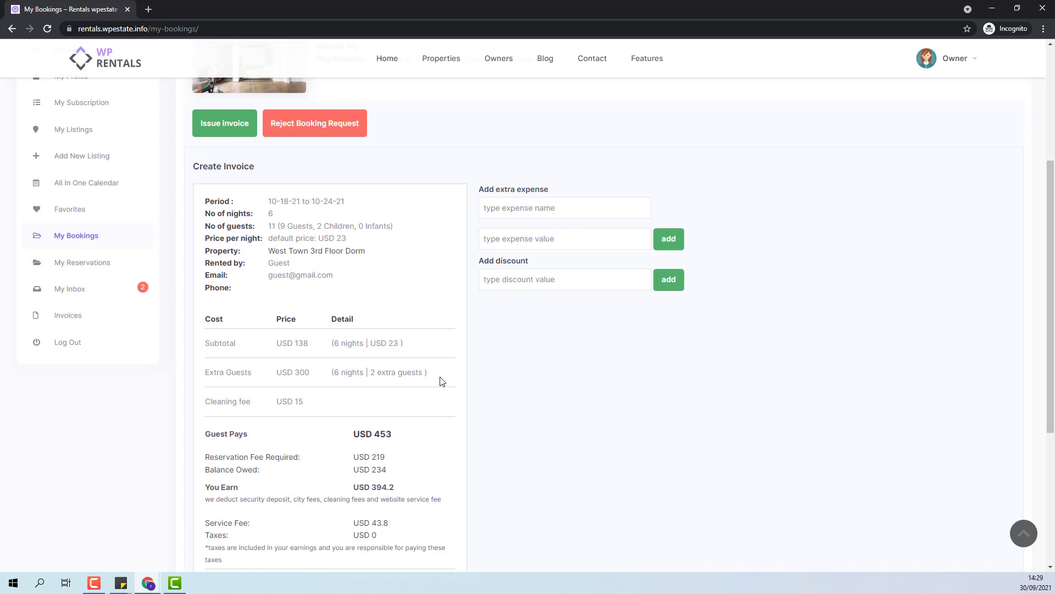
scroll(451, 380, "down", 3)
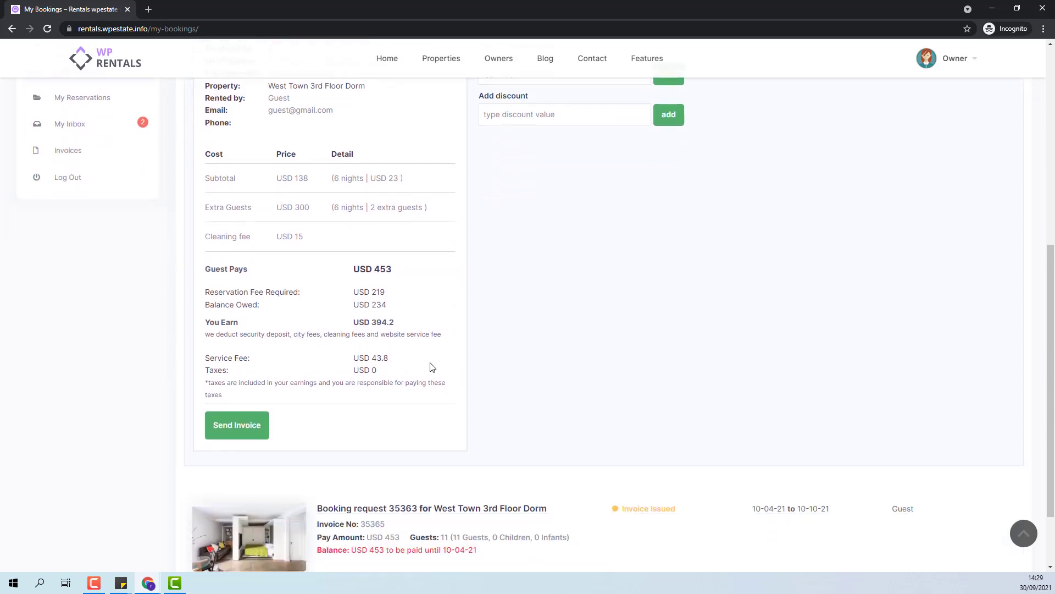
left_click(239, 431)
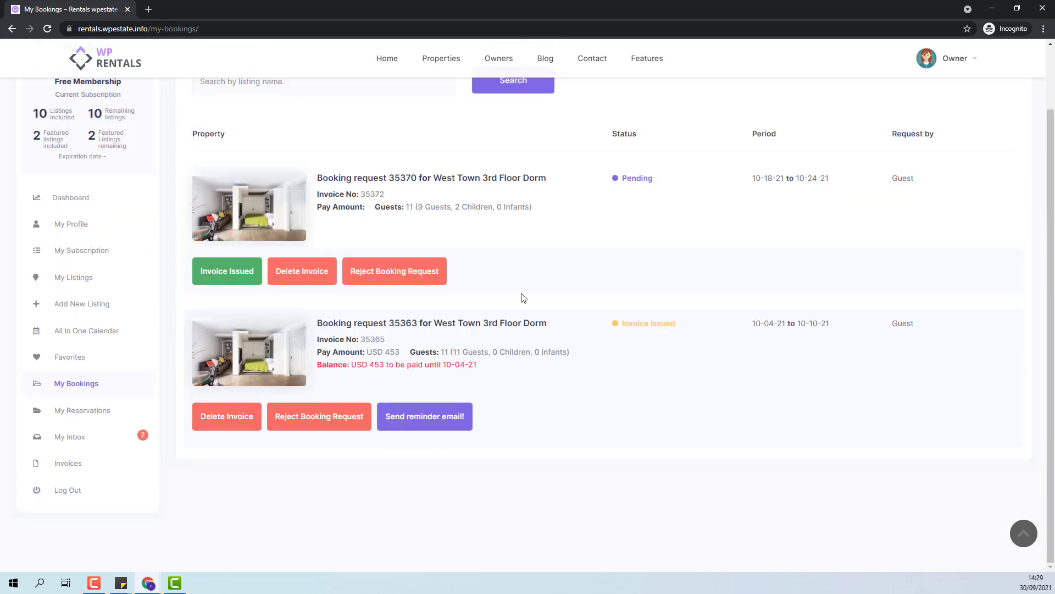
As the guest, pay booking 35370's deposit by Wire Transfer and request the invoice.
left_click(992, 10)
left_click(966, 63)
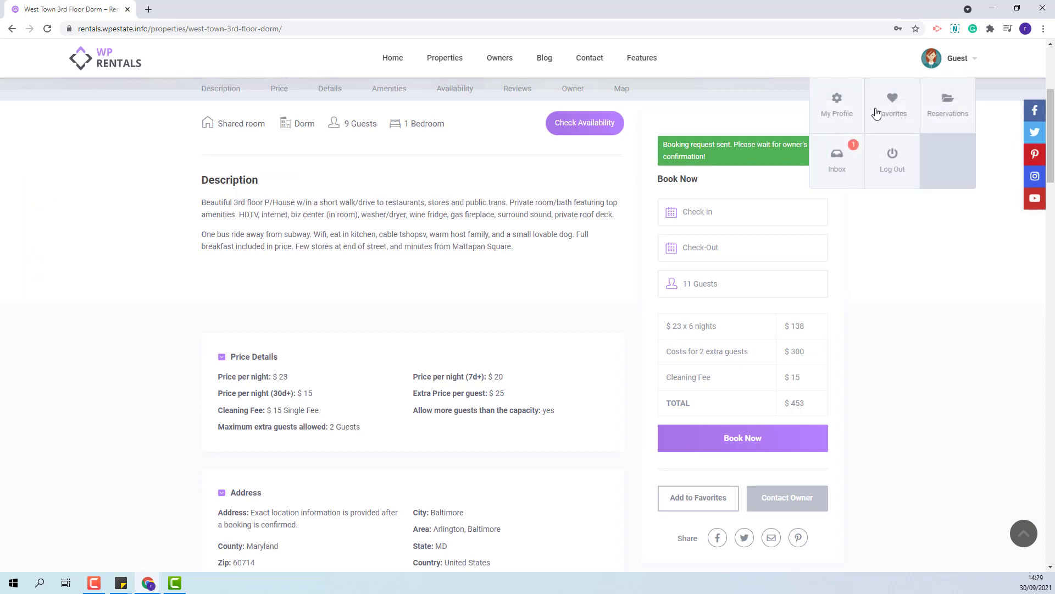
left_click(948, 107)
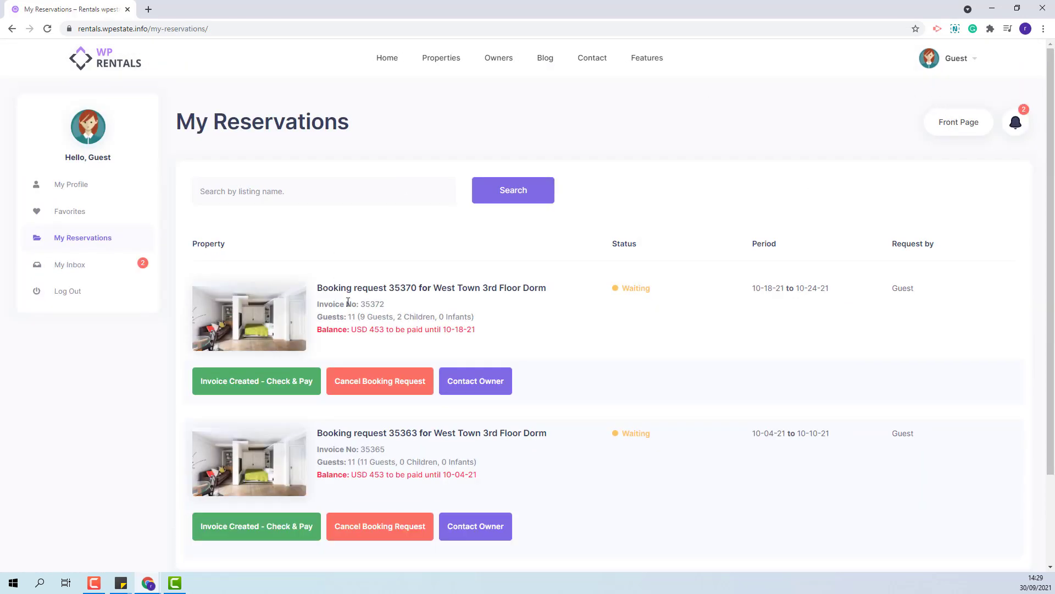
left_click(245, 383)
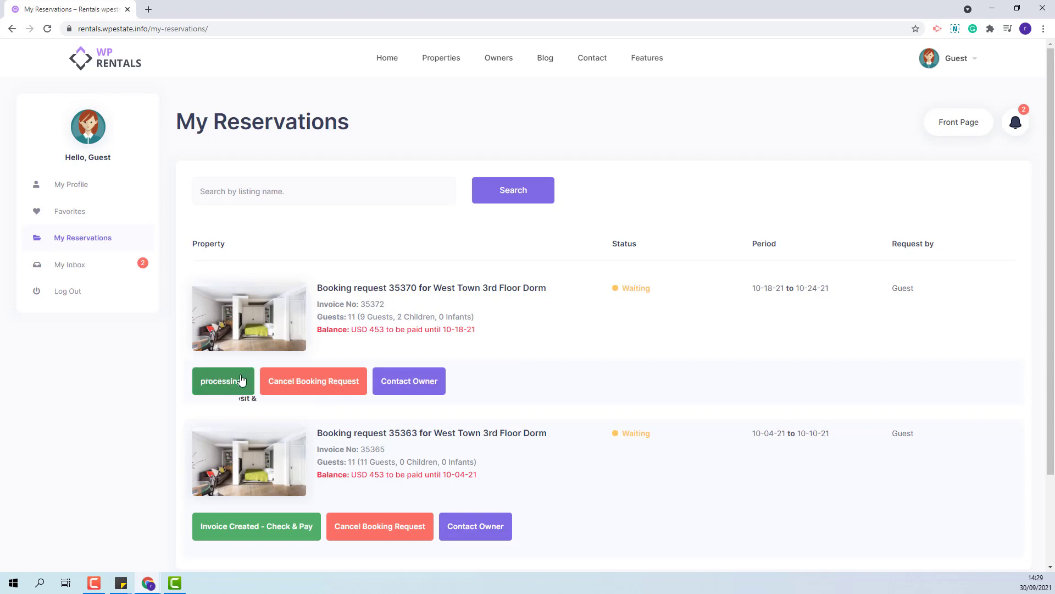
scroll(248, 282, "down", 5)
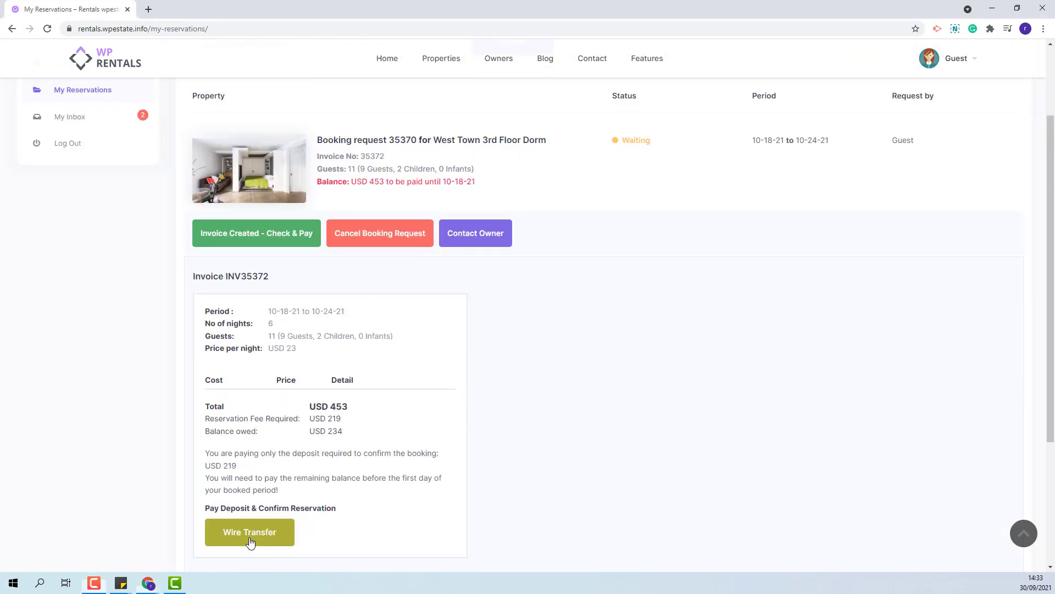
left_click(248, 532)
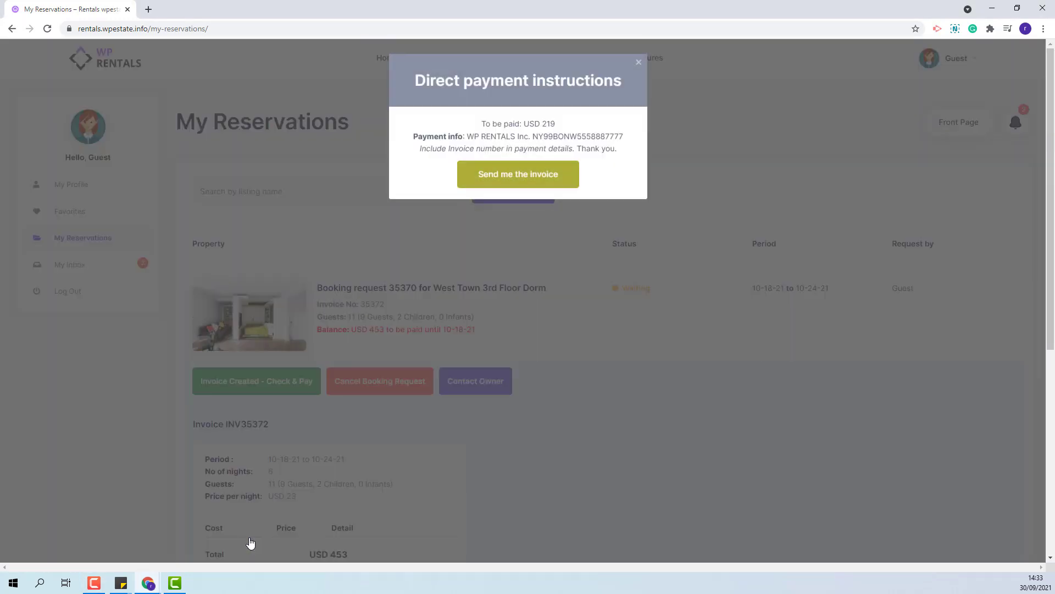
left_click(510, 185)
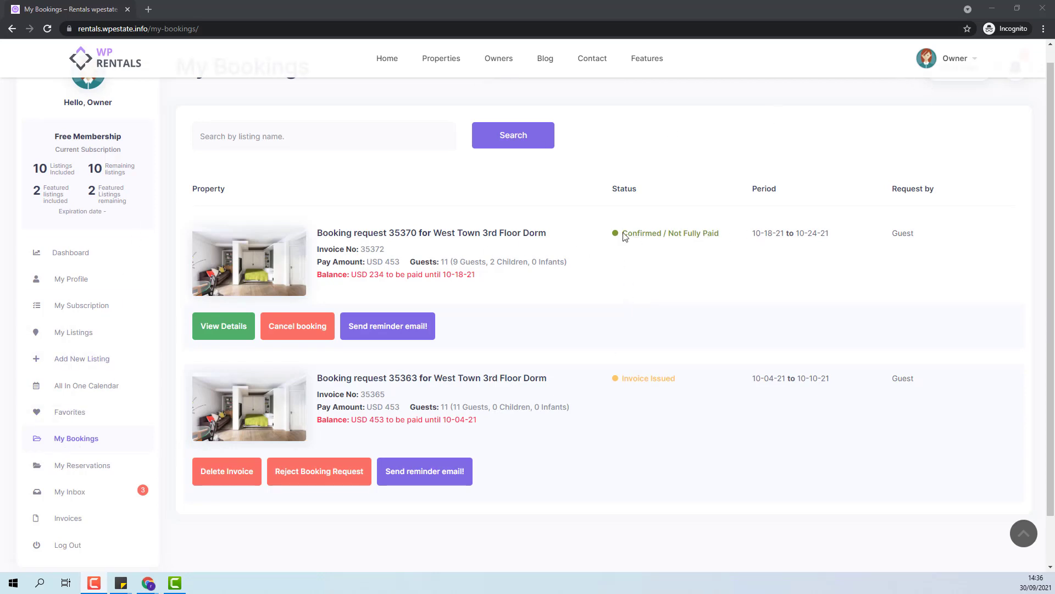
View the owner's invoice details for booking 35370.
left_click(224, 332)
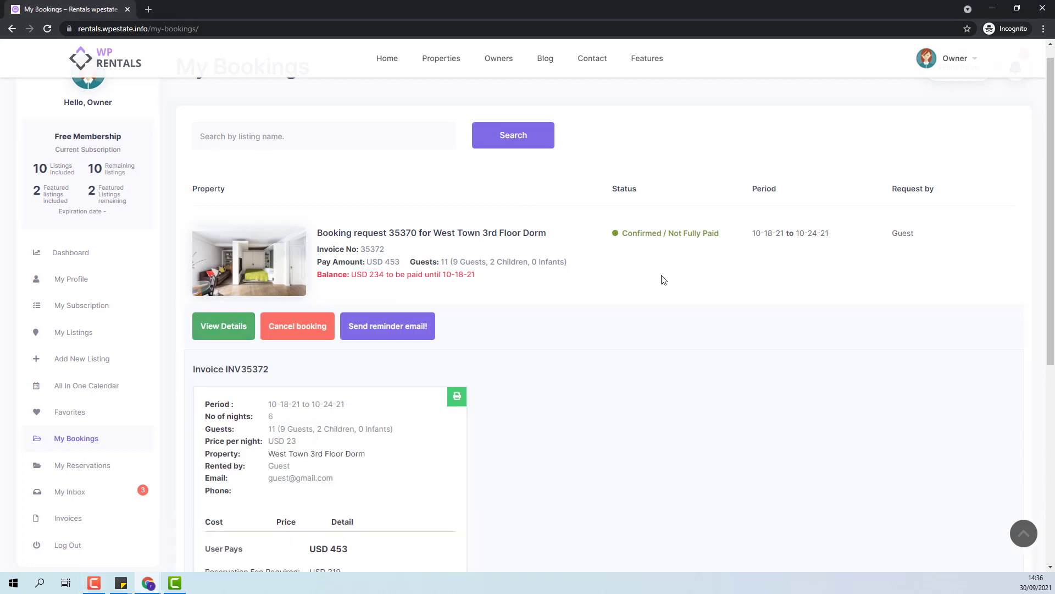
scroll(662, 279, "down", 3)
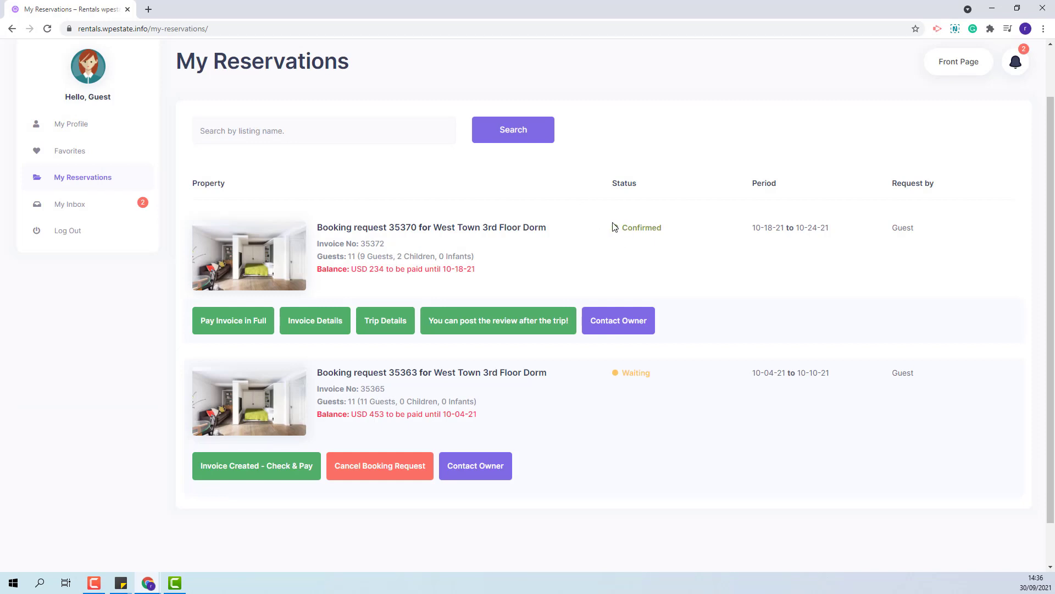
Review the trip itinerary and house rules for booking 35370.
left_click(407, 326)
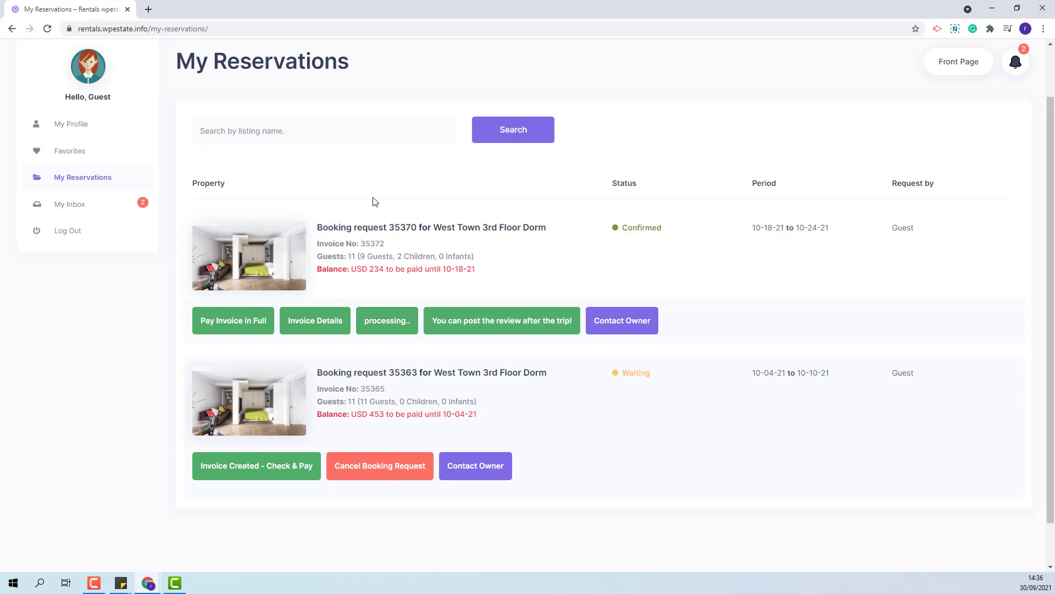
scroll(372, 200, "down", 3)
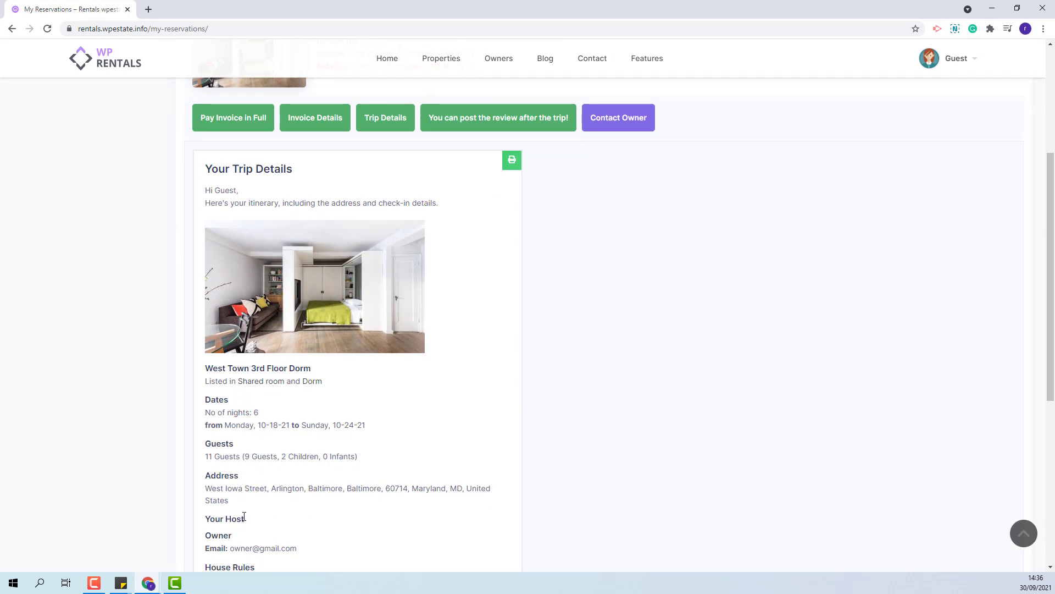
scroll(278, 495, "down", 3)
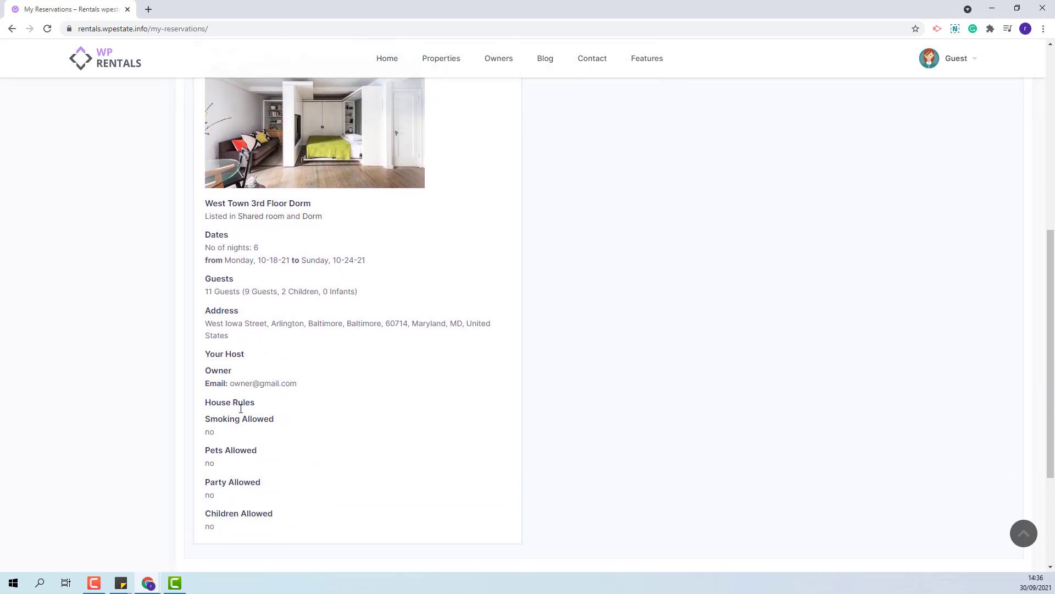
scroll(379, 474, "up", 3)
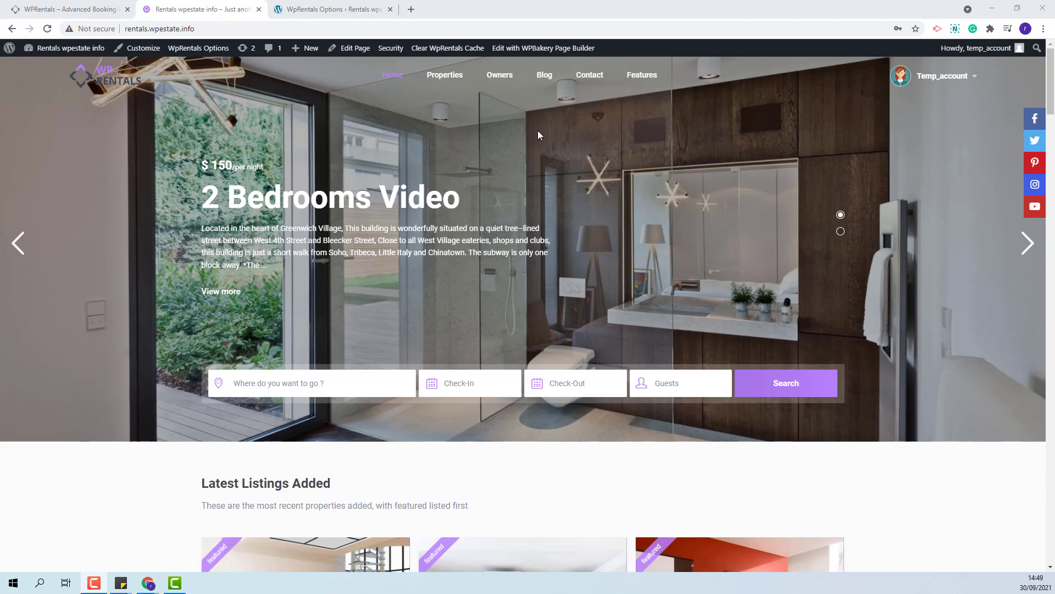
Go to Listing Page Settings under WpRentals Options > Design.
left_click(344, 11)
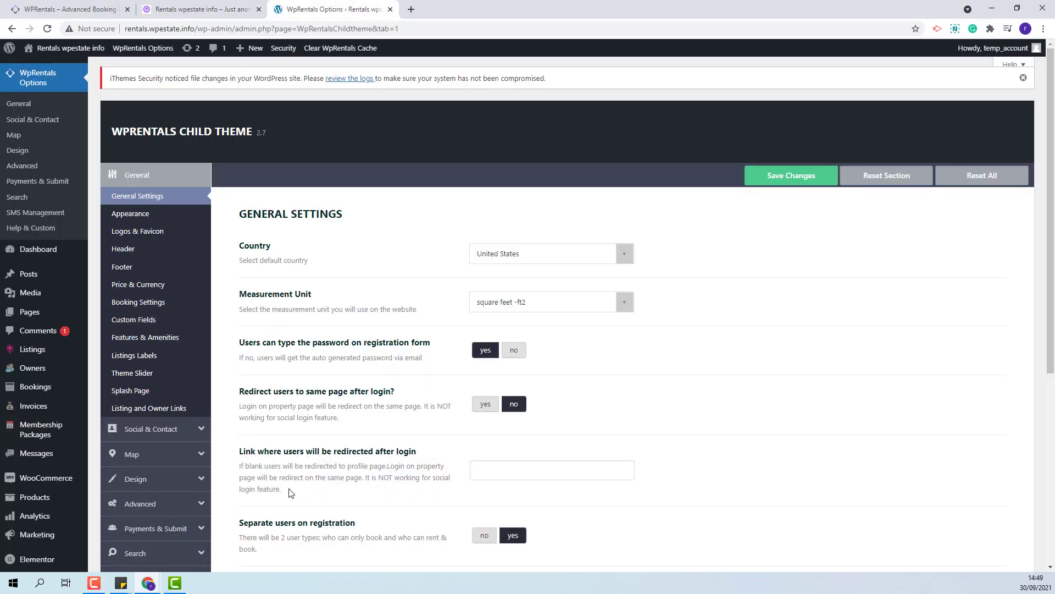
left_click(132, 479)
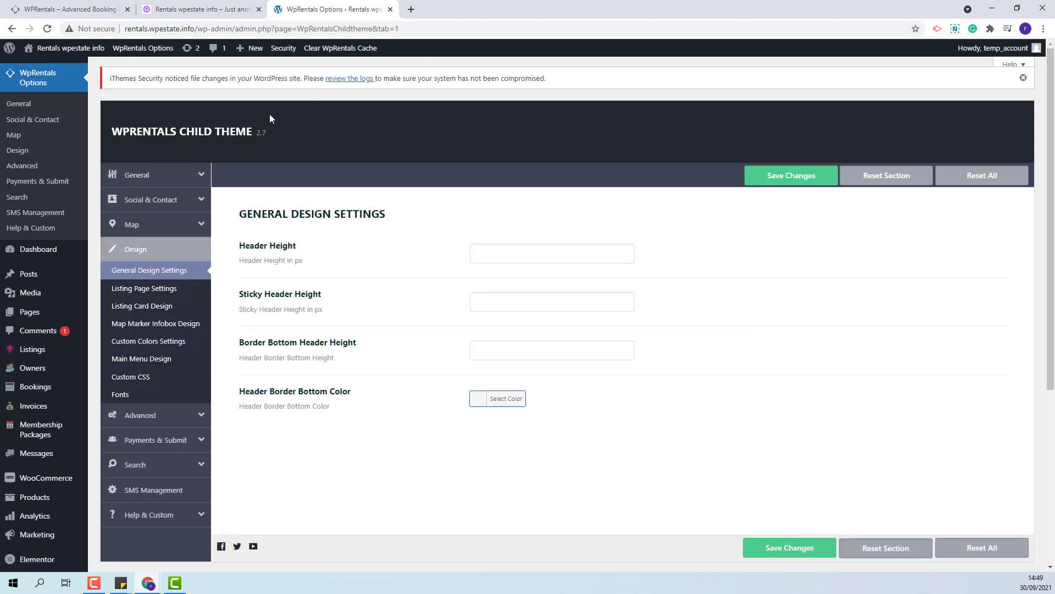
left_click(163, 291)
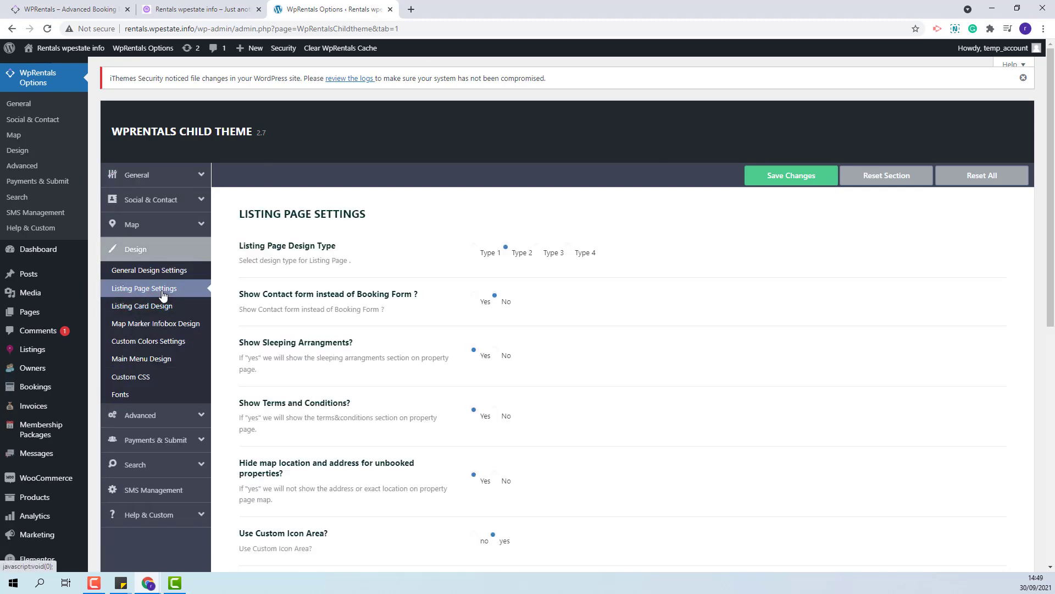
scroll(786, 378, "down", 6)
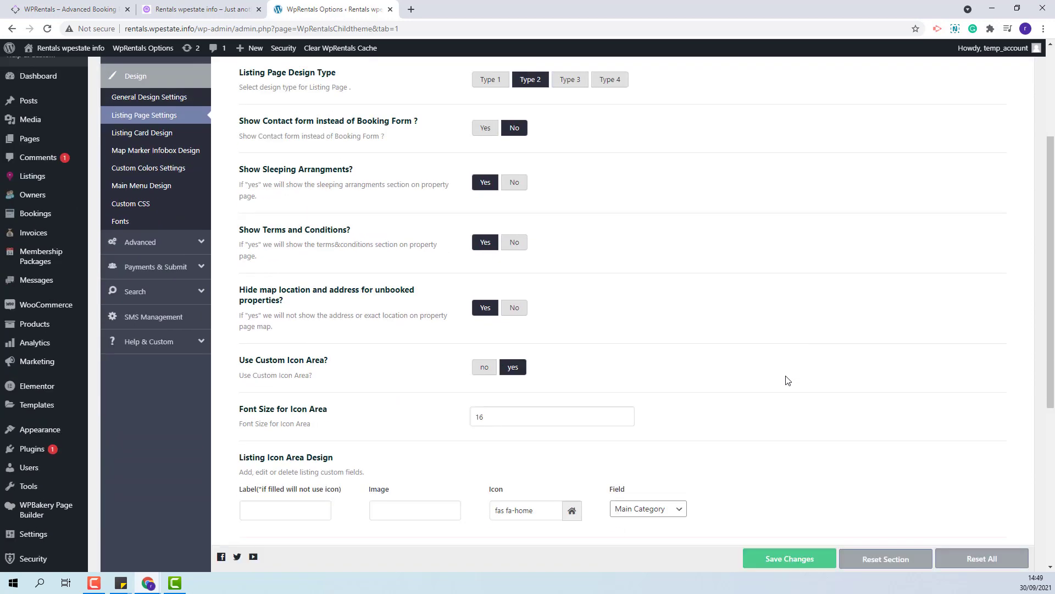
scroll(786, 379, "down", 1)
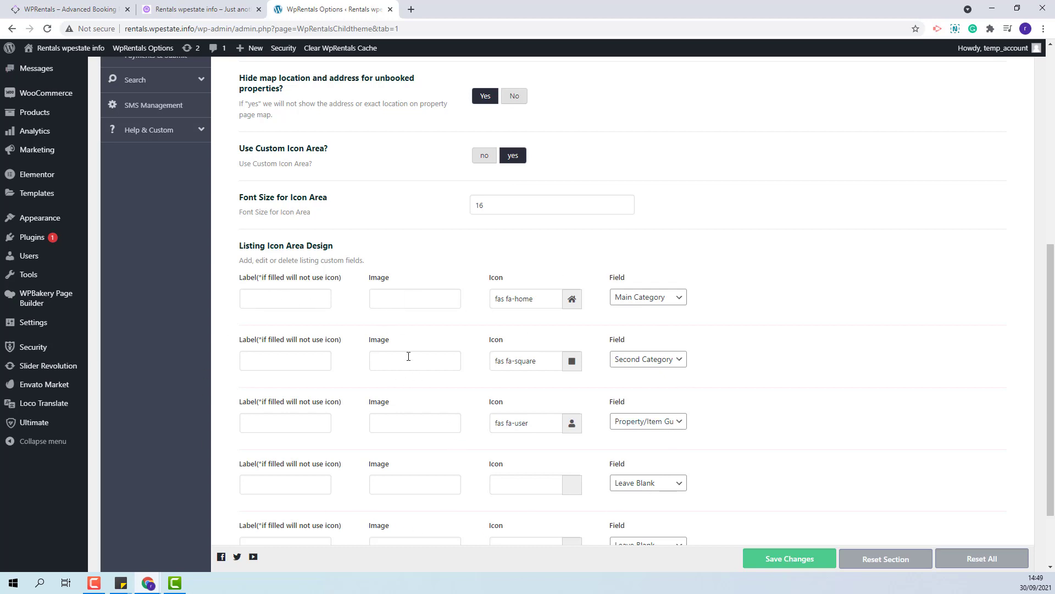
scroll(645, 452, "down", 1)
Set the fourth icon row to Maximum extra guests above capacity with fa-user-plus, and save.
left_click(643, 428)
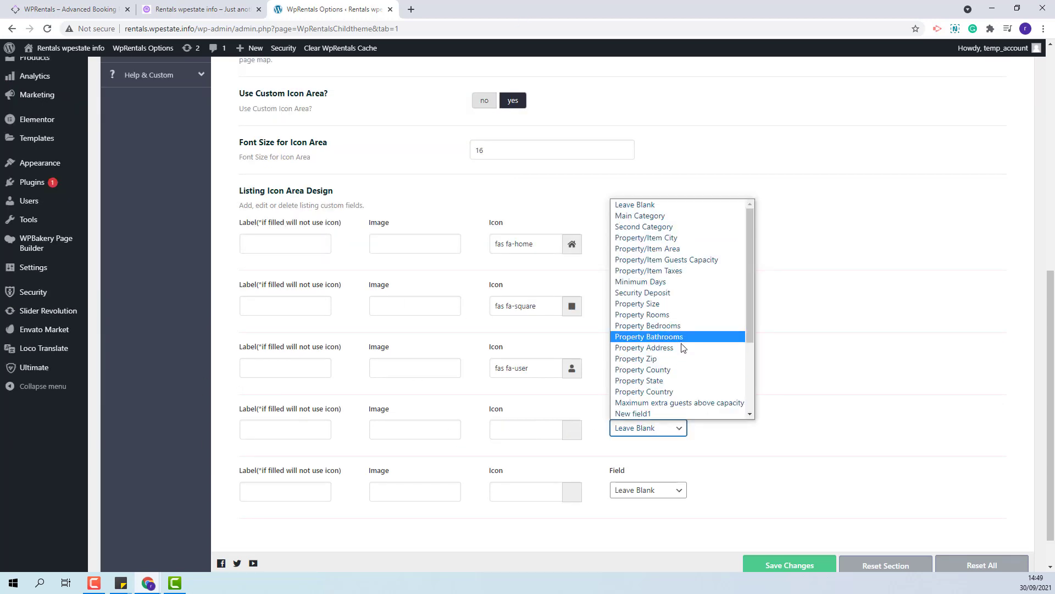
left_click(741, 402)
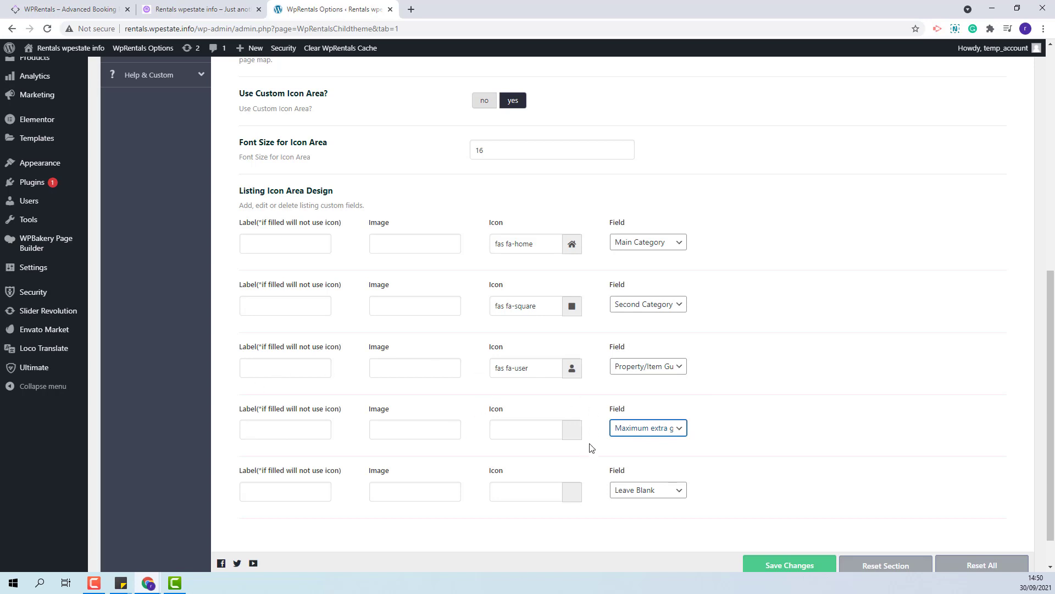
left_click(573, 435)
left_click(776, 568)
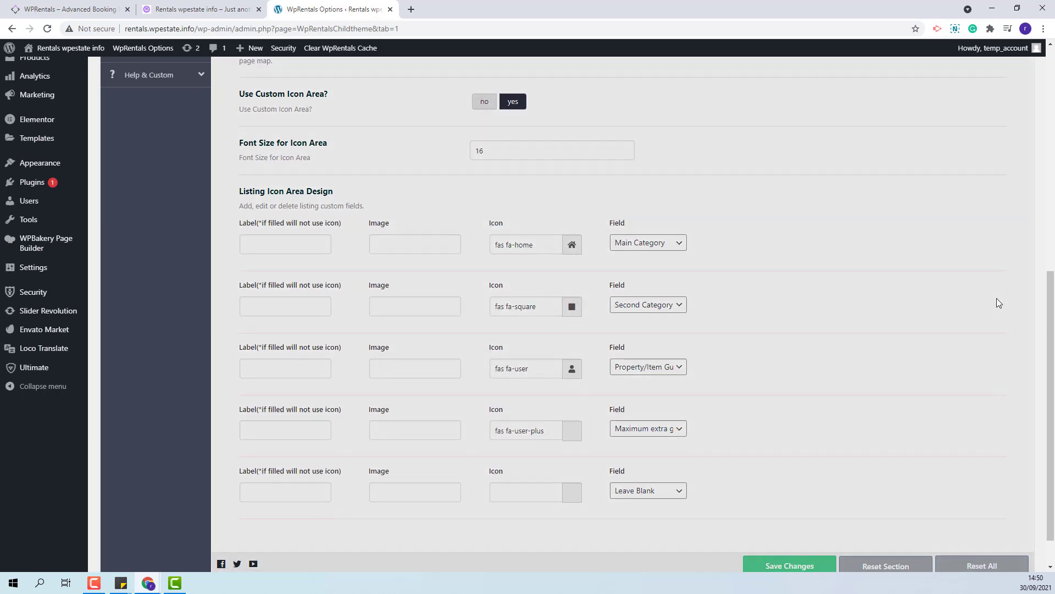
scroll(999, 303, "up", 3)
Use Type 3 listing cards with a third field 'Extra Guest' for maximum extra guests, saved.
scroll(999, 303, "up", 2)
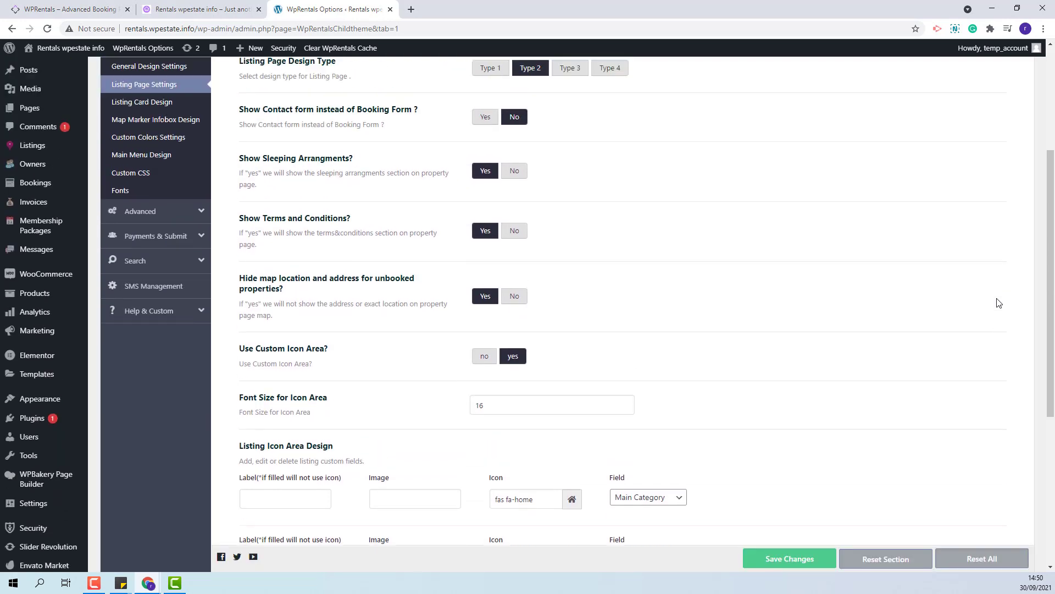
left_click(154, 144)
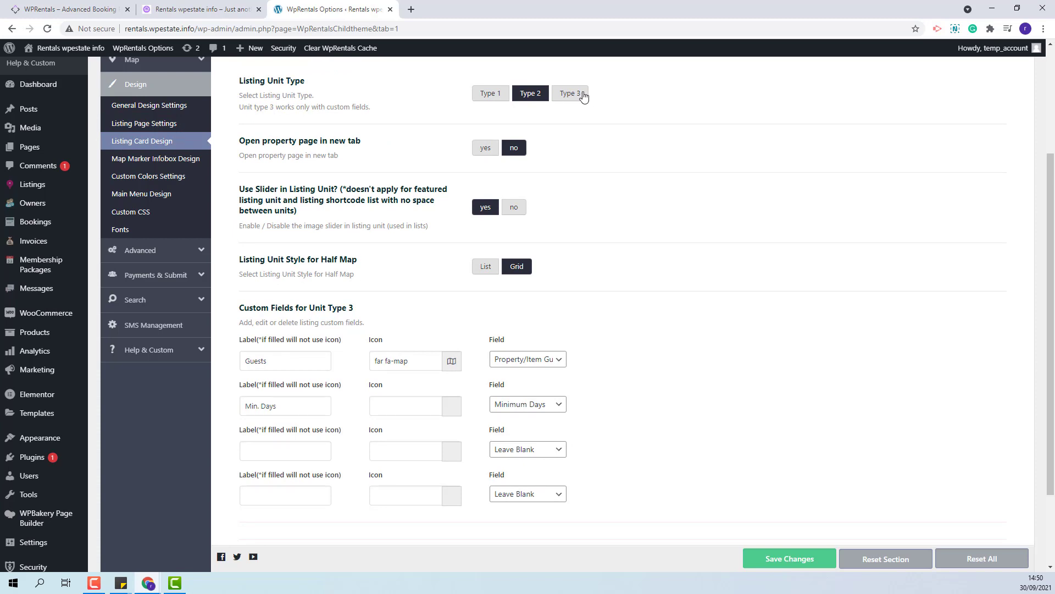
left_click(583, 94)
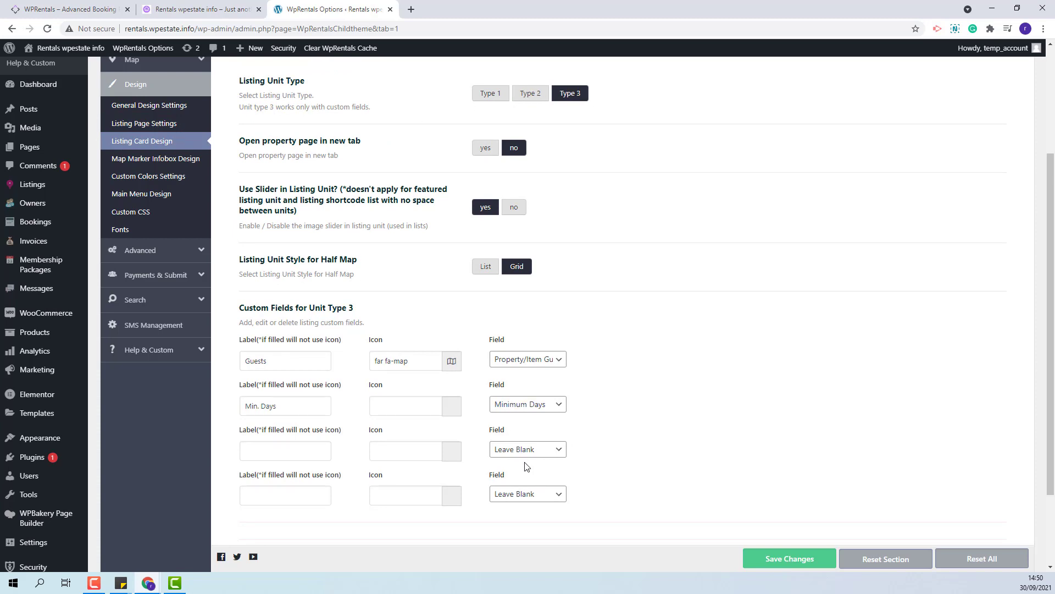
left_click(559, 451)
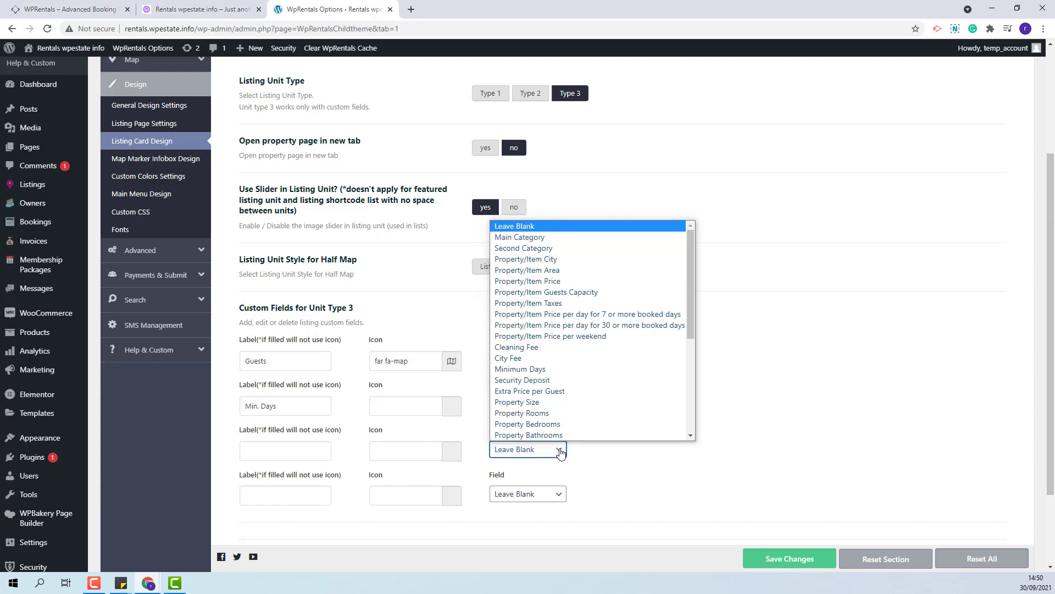
scroll(575, 396, "down", 4)
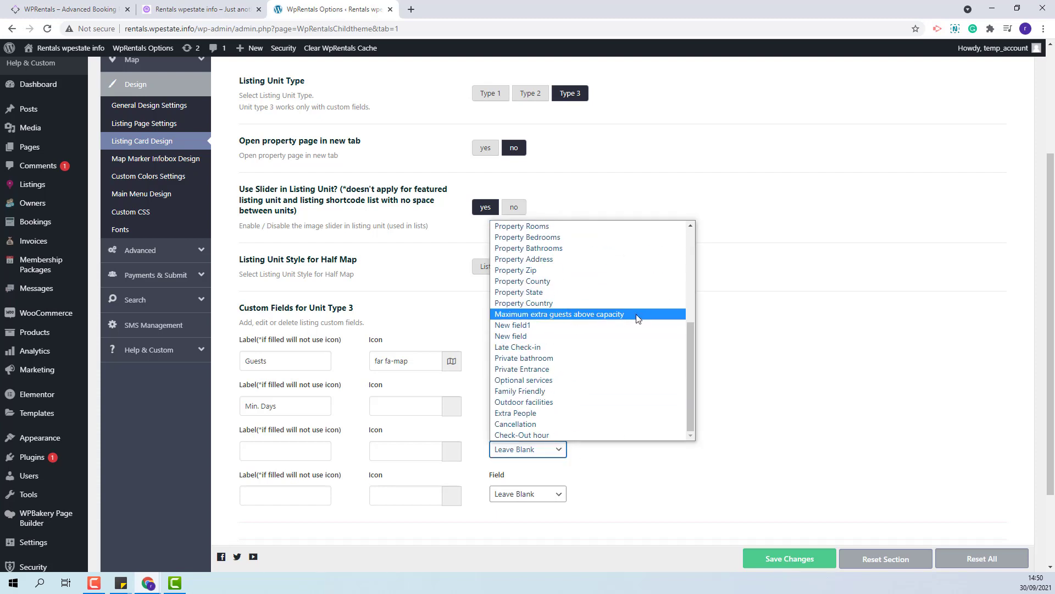
left_click(595, 314)
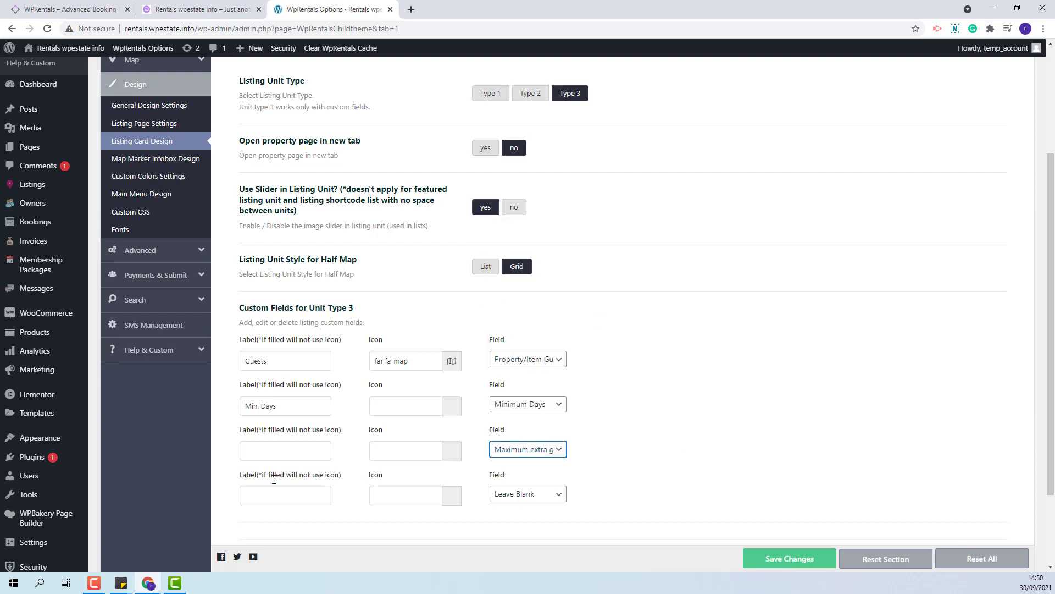
left_click(266, 449)
type("Extra Guest")
left_click(774, 560)
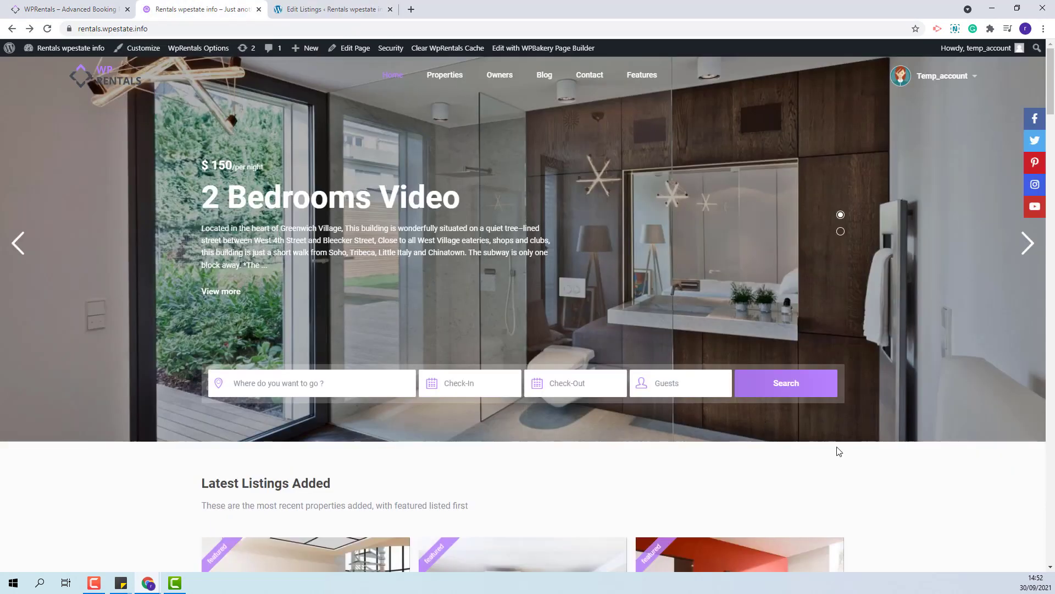
Search with no filters and open the West Town 3rd Floor Dorm listing.
left_click(806, 397)
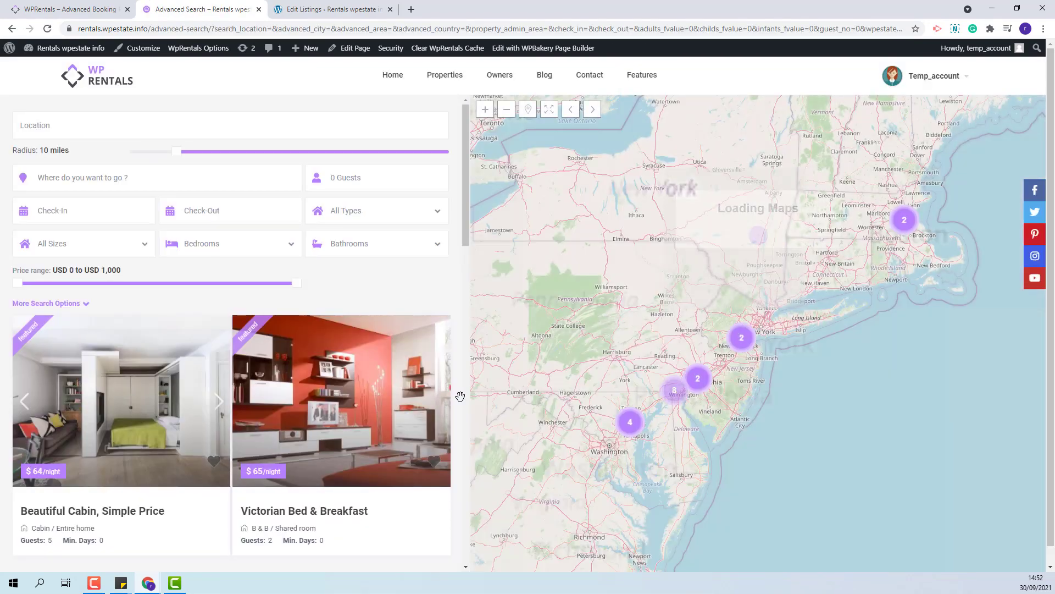
scroll(230, 330, "down", 10)
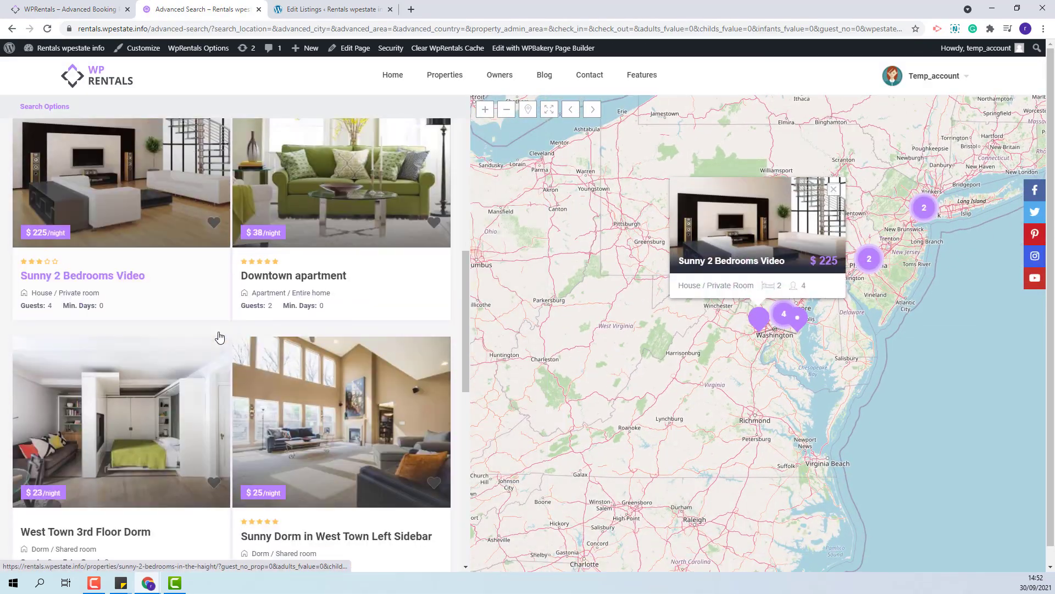
scroll(219, 336, "down", 2)
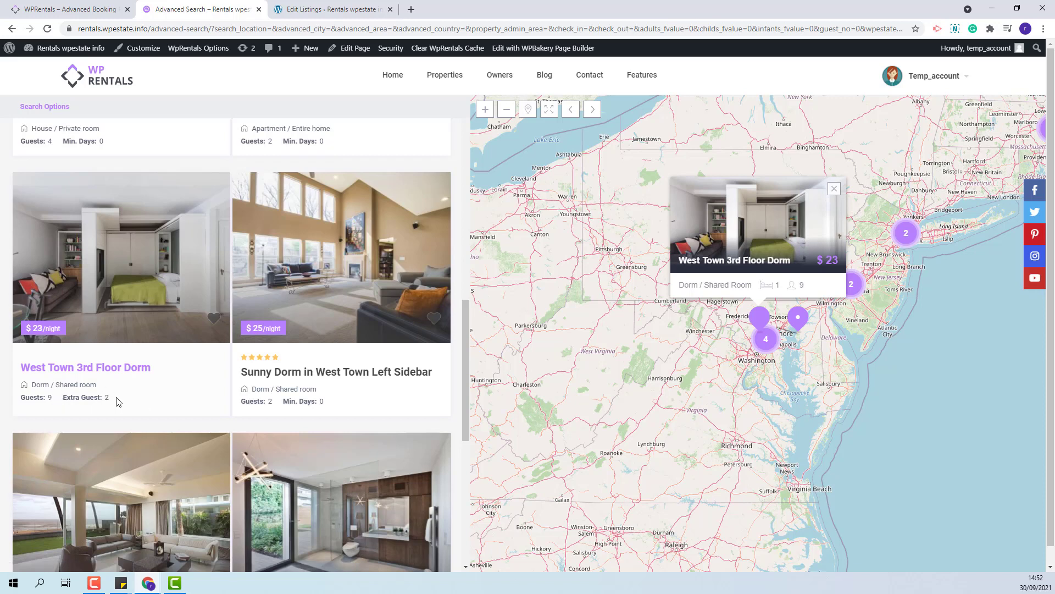
left_click(119, 379)
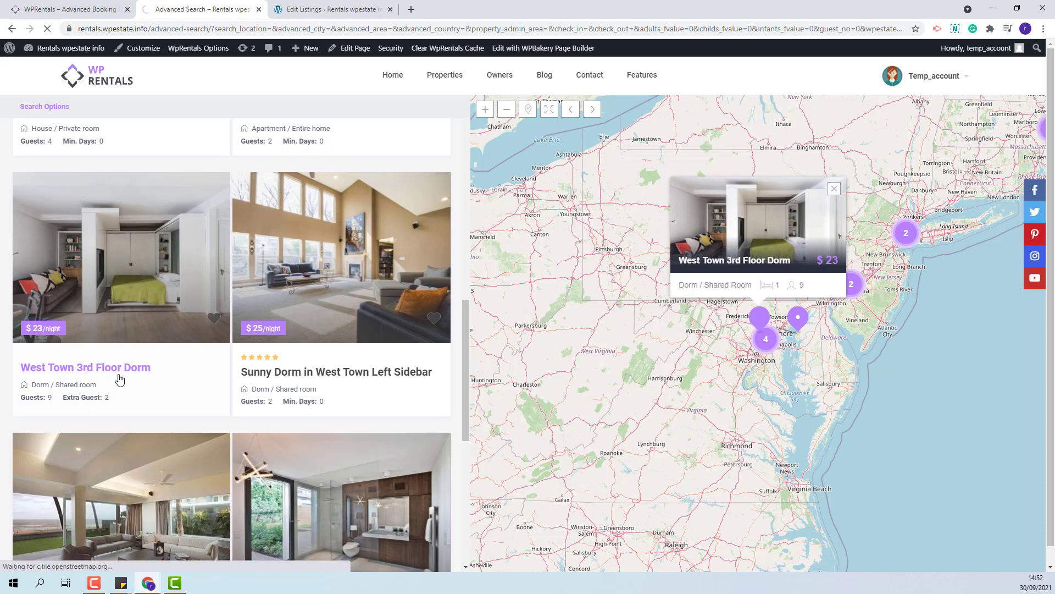